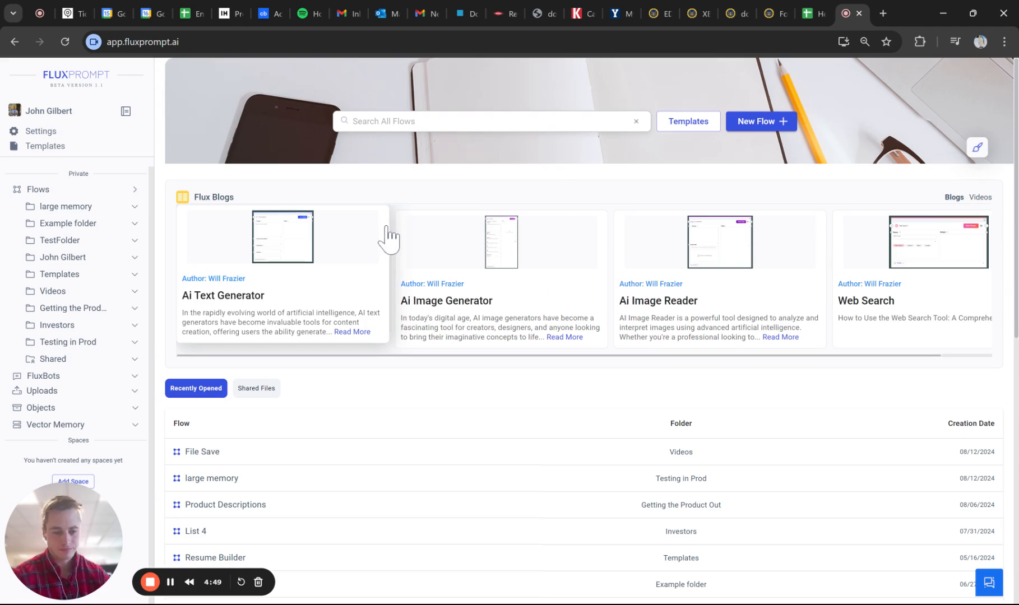
pyautogui.click(354, 121)
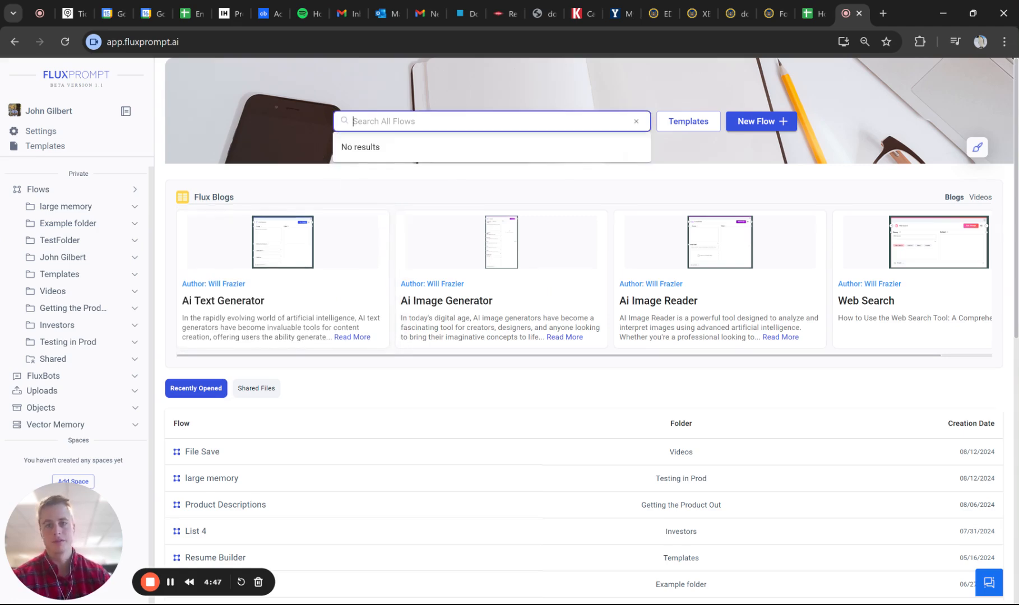
pyautogui.click(303, 176)
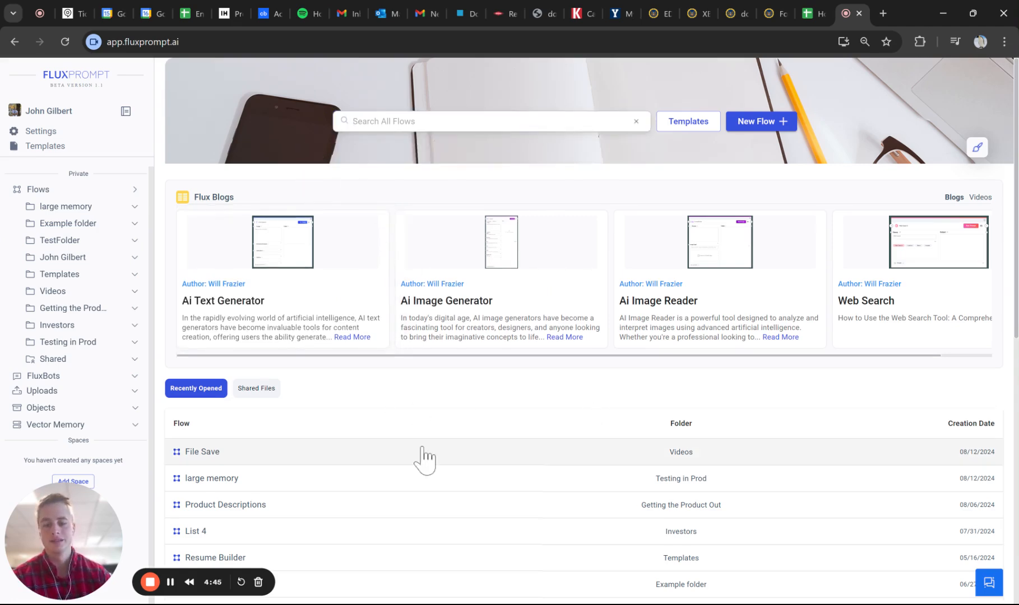
pyautogui.scroll(-3, 421, 458)
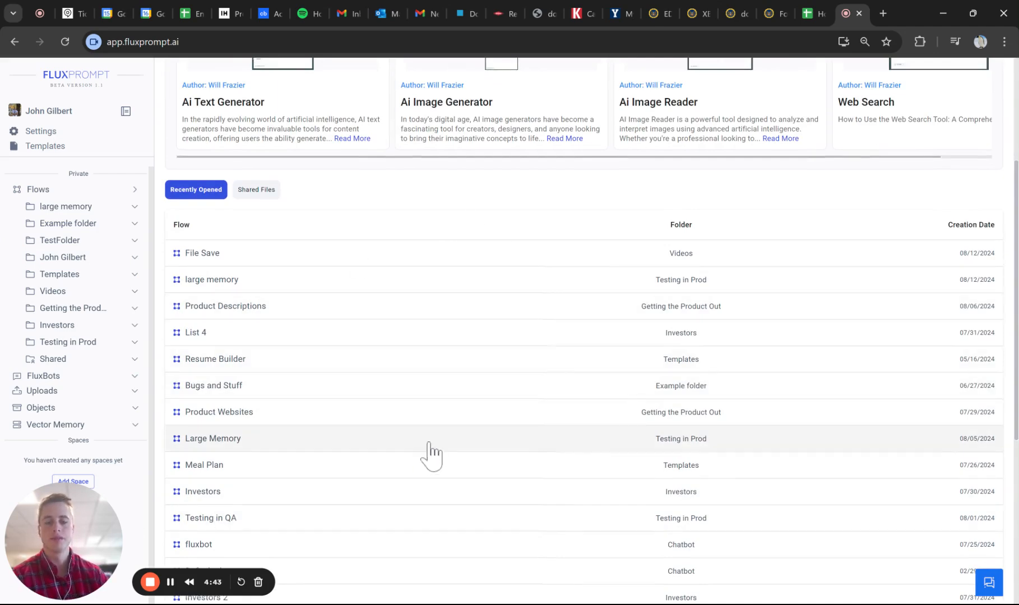
pyautogui.scroll(3, 427, 455)
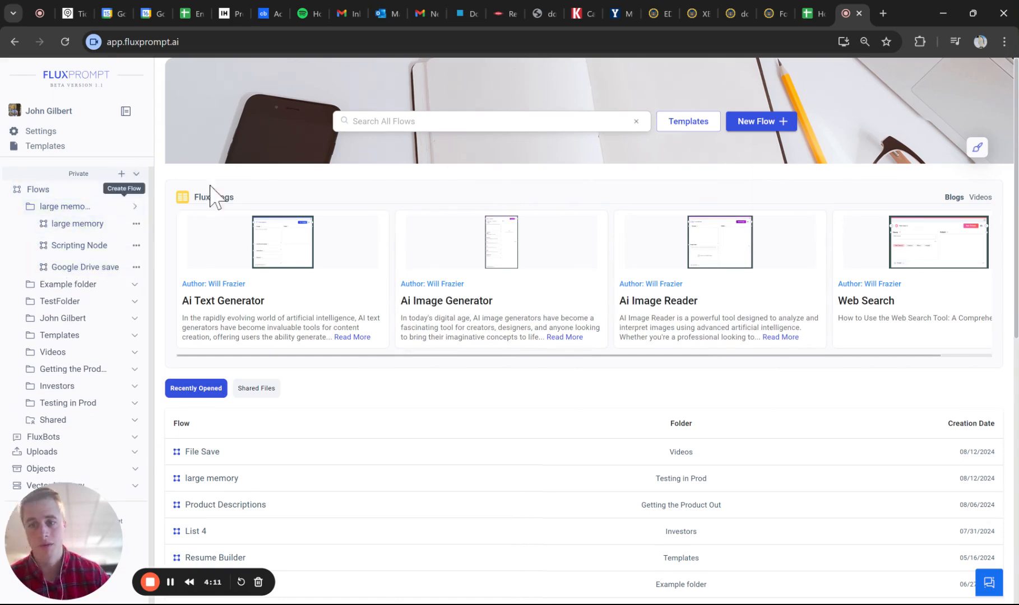
# - Create a flow named New Flow in the large memory folder and open it
pyautogui.click(746, 123)
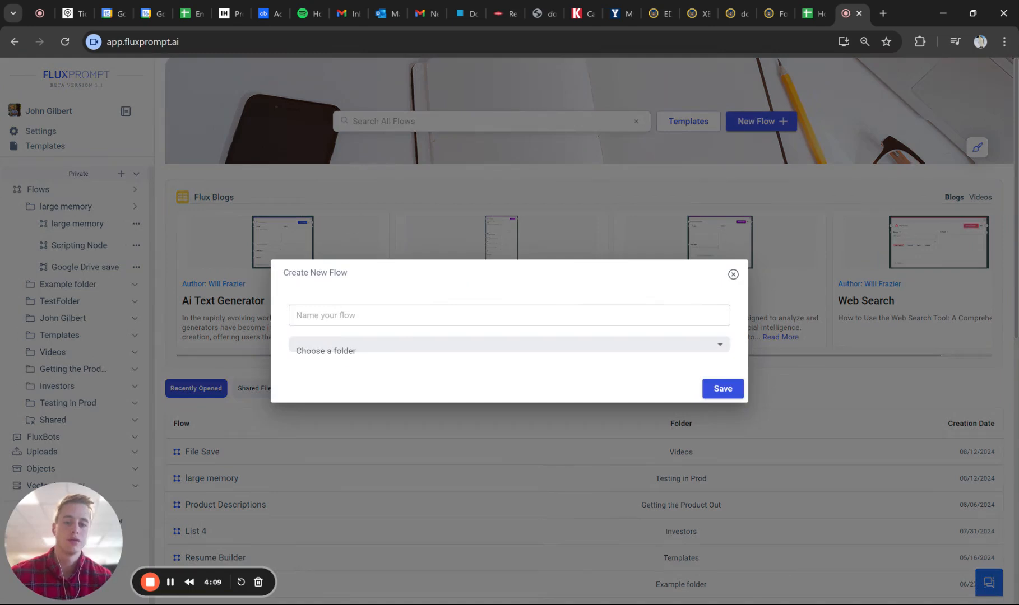
pyautogui.click(341, 349)
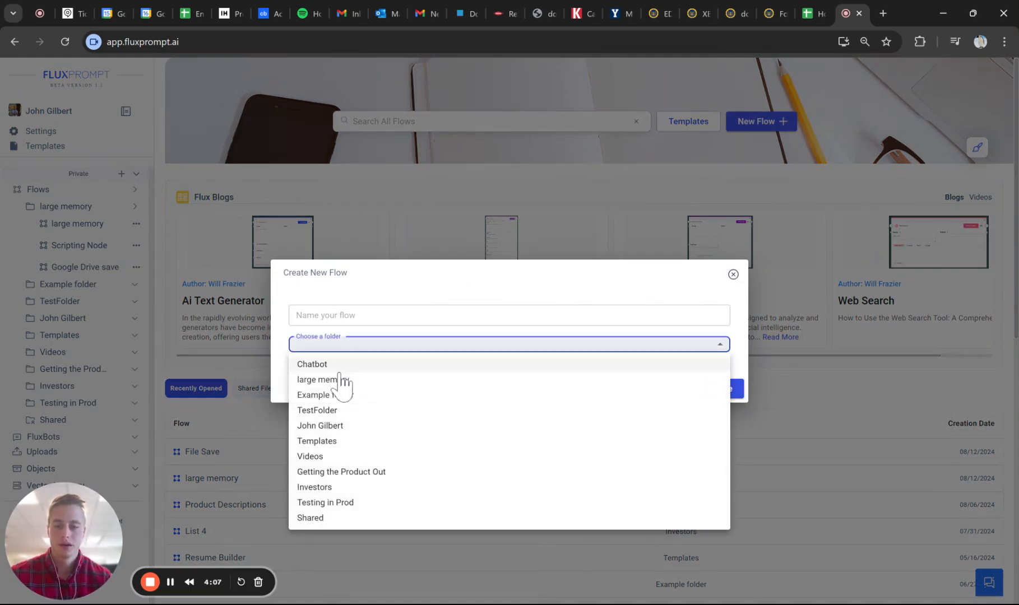
pyautogui.click(341, 380)
pyautogui.click(357, 316)
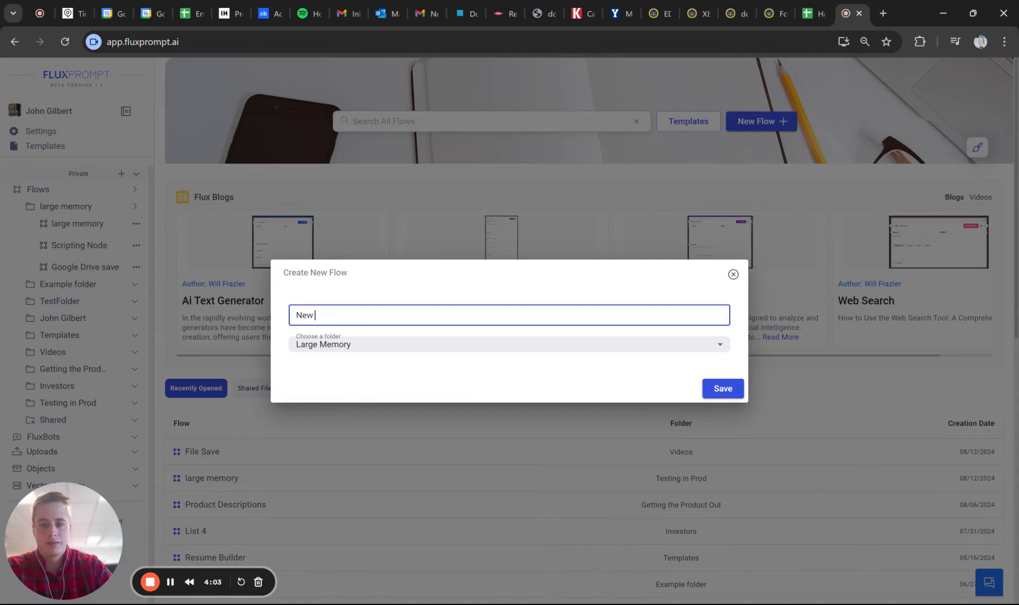
pyautogui.click(734, 392)
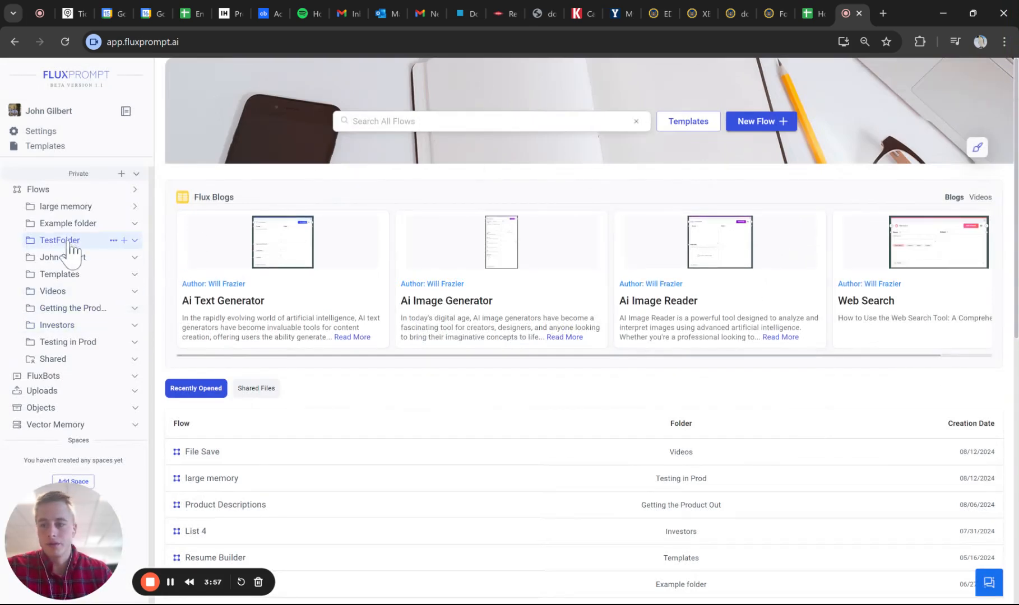
pyautogui.click(135, 207)
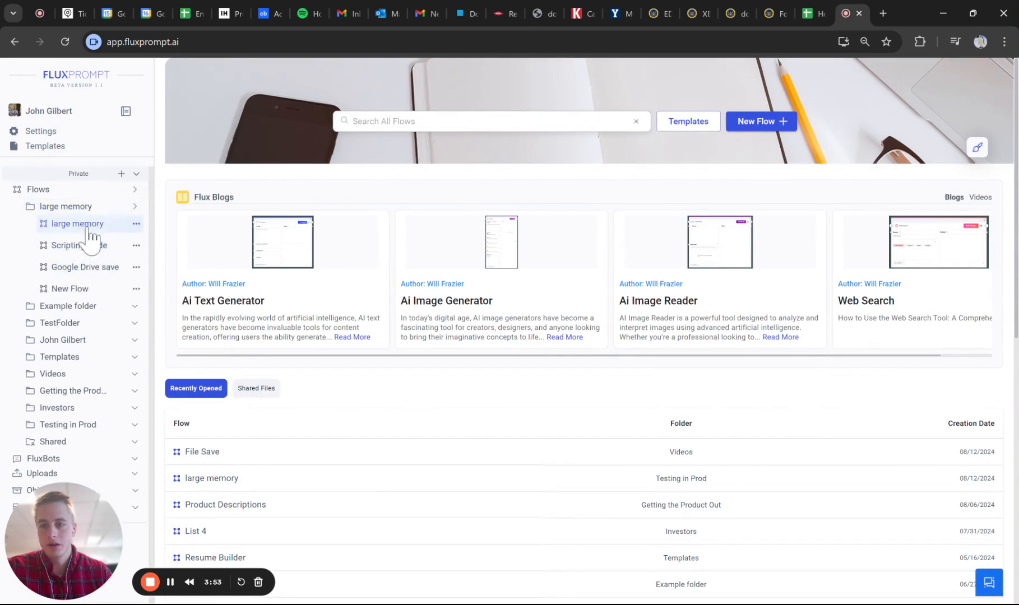
pyautogui.click(84, 293)
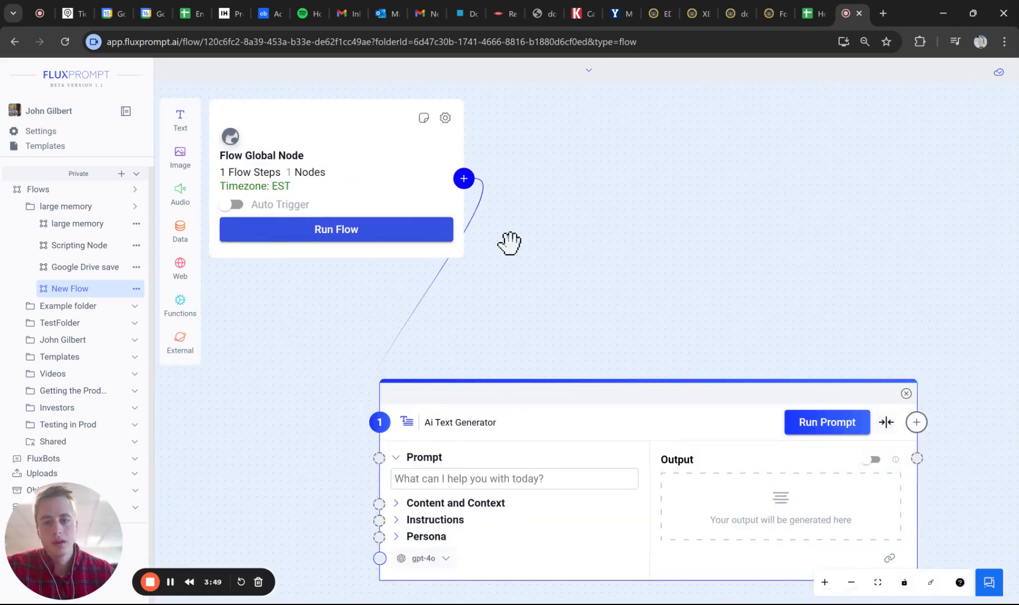
# - Move the Flow Global Node further left of the Ai Text Generator node and raise the generator closer to its level
pyautogui.scroll(-5, 657, 291)
pyautogui.moveTo(657, 291); pyautogui.dragTo(768, 256)
pyautogui.scroll(-1, 774, 256)
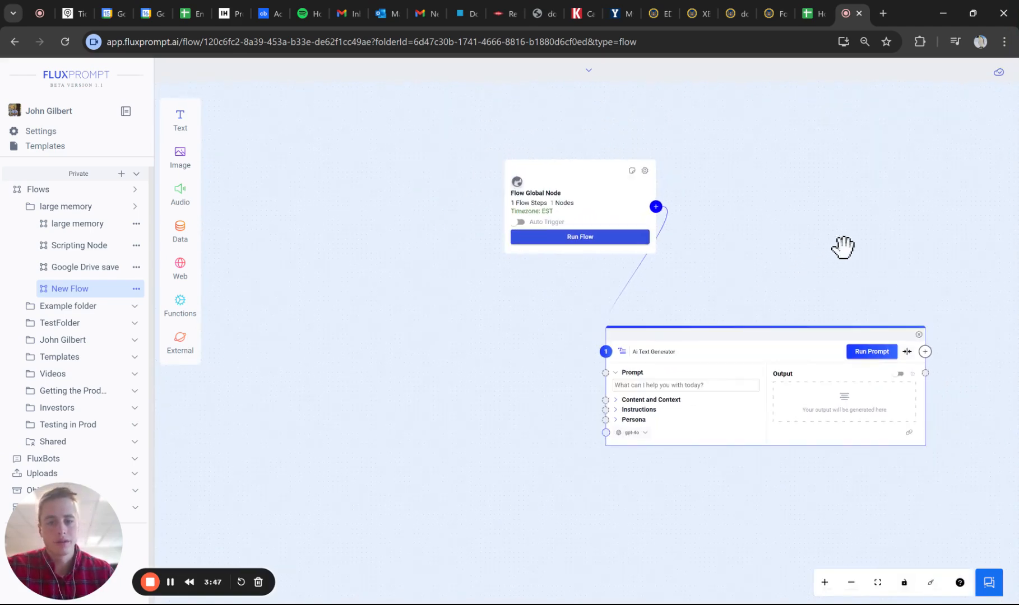
pyautogui.moveTo(843, 247); pyautogui.dragTo(792, 254)
pyautogui.moveTo(562, 200); pyautogui.dragTo(456, 214)
pyautogui.moveTo(708, 359); pyautogui.dragTo(719, 293)
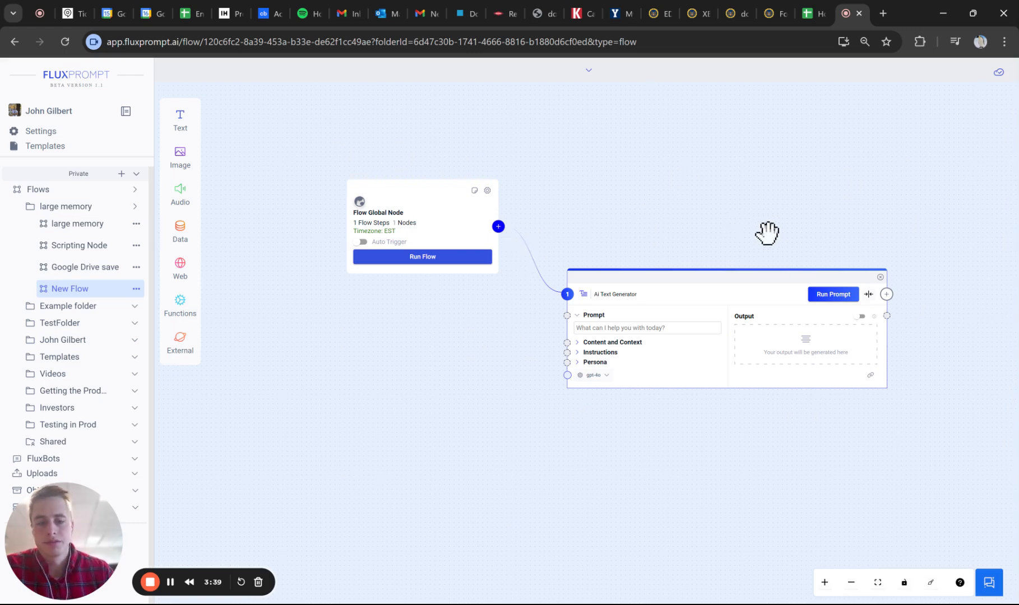
pyautogui.moveTo(773, 451); pyautogui.dragTo(739, 450)
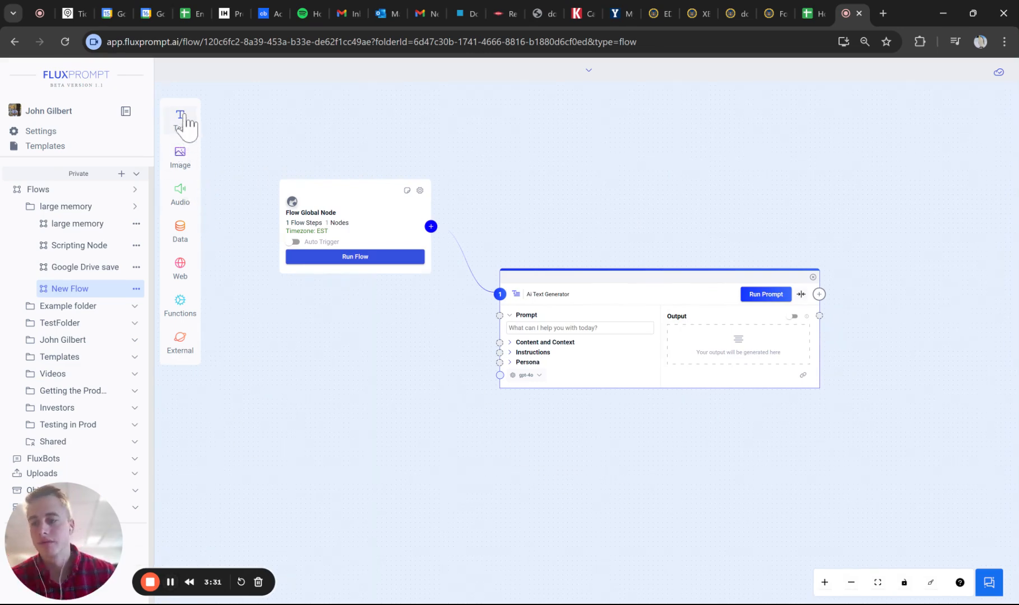
# - Examine the node types available under the Text, Image, Audio, Data, Web, Functions and External categories
pyautogui.click(183, 124)
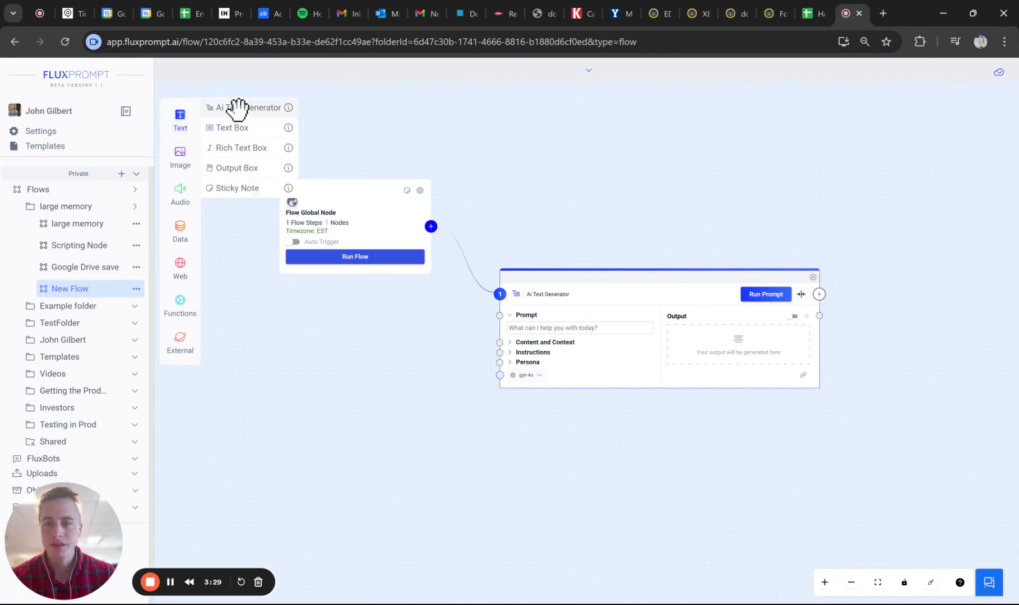
pyautogui.click(190, 129)
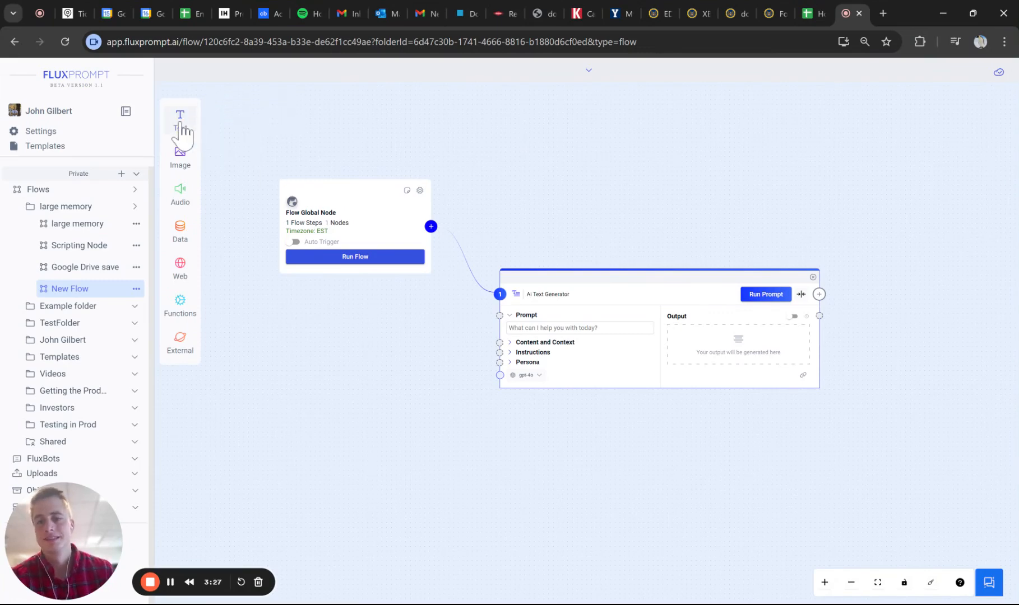
pyautogui.click(193, 127)
pyautogui.click(190, 160)
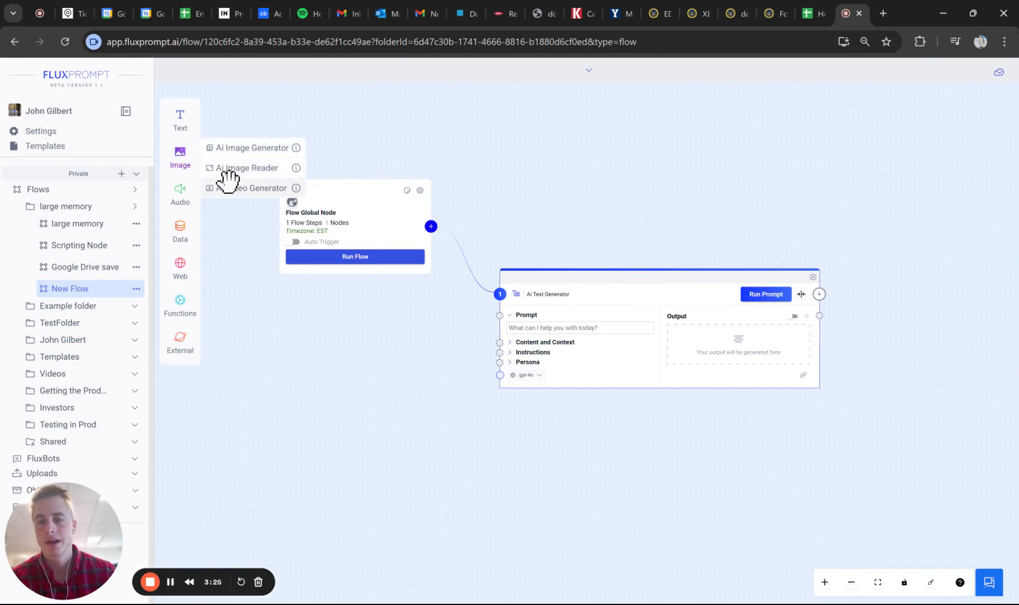
pyautogui.click(180, 203)
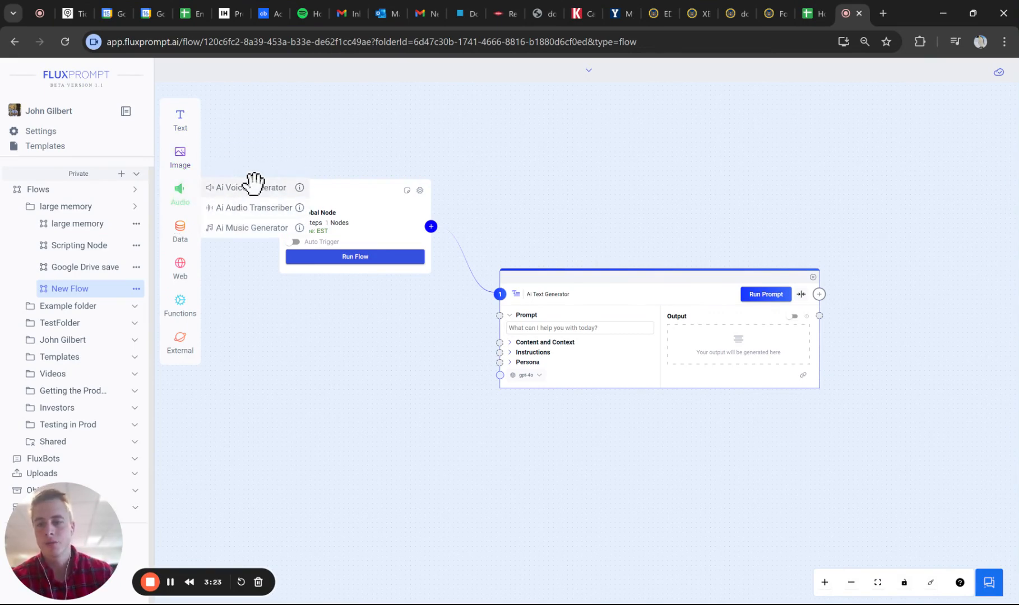
pyautogui.click(193, 234)
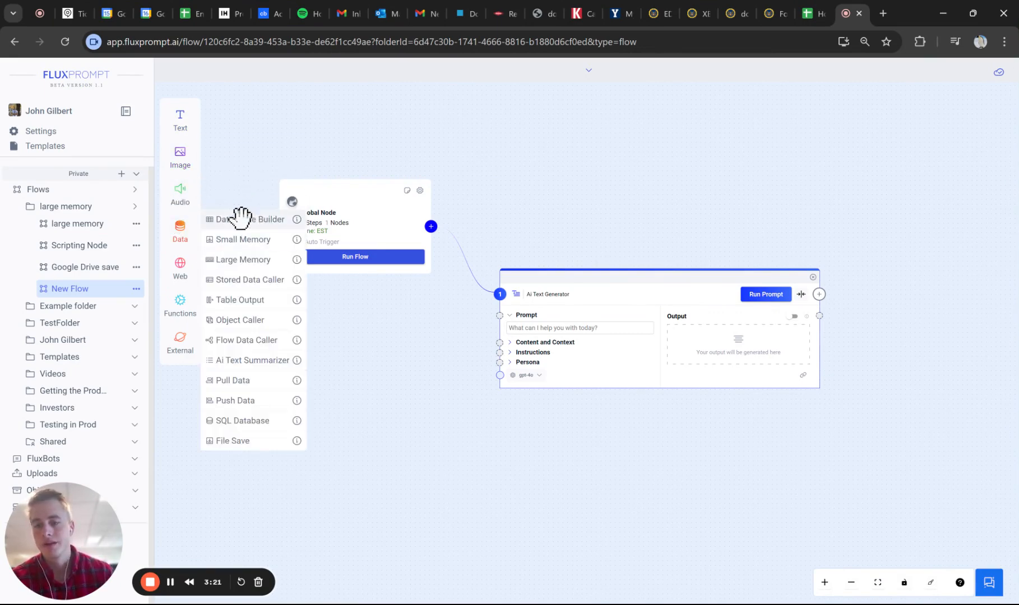
pyautogui.click(184, 275)
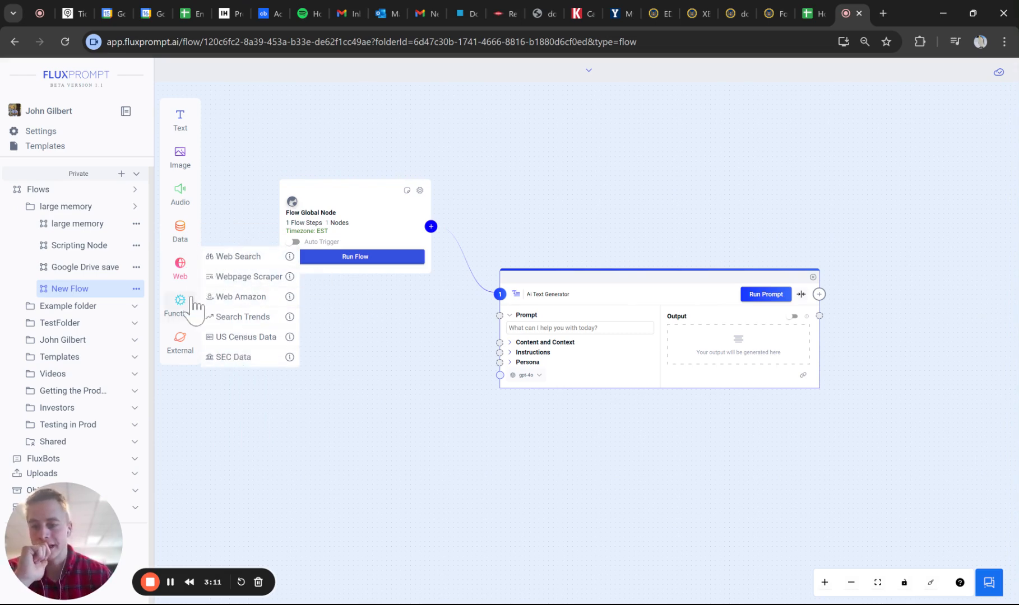
pyautogui.moveTo(178, 302)
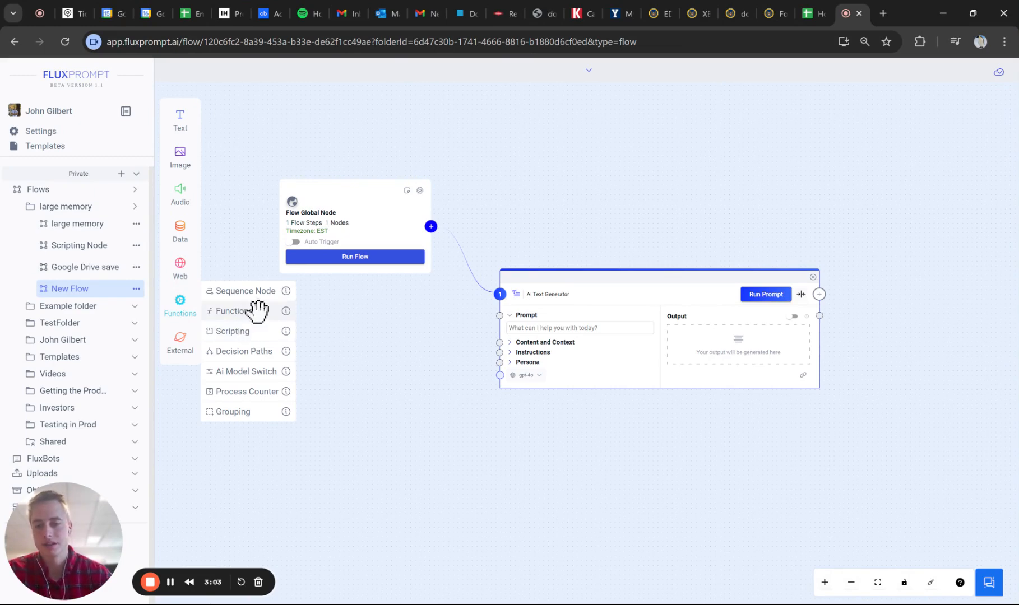
pyautogui.click(185, 352)
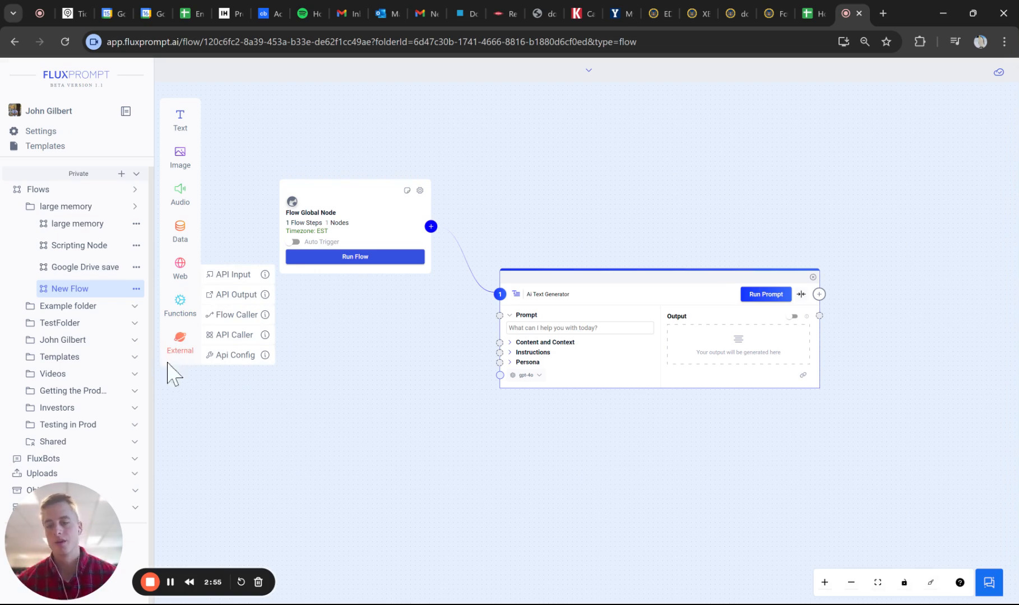
pyautogui.click(180, 235)
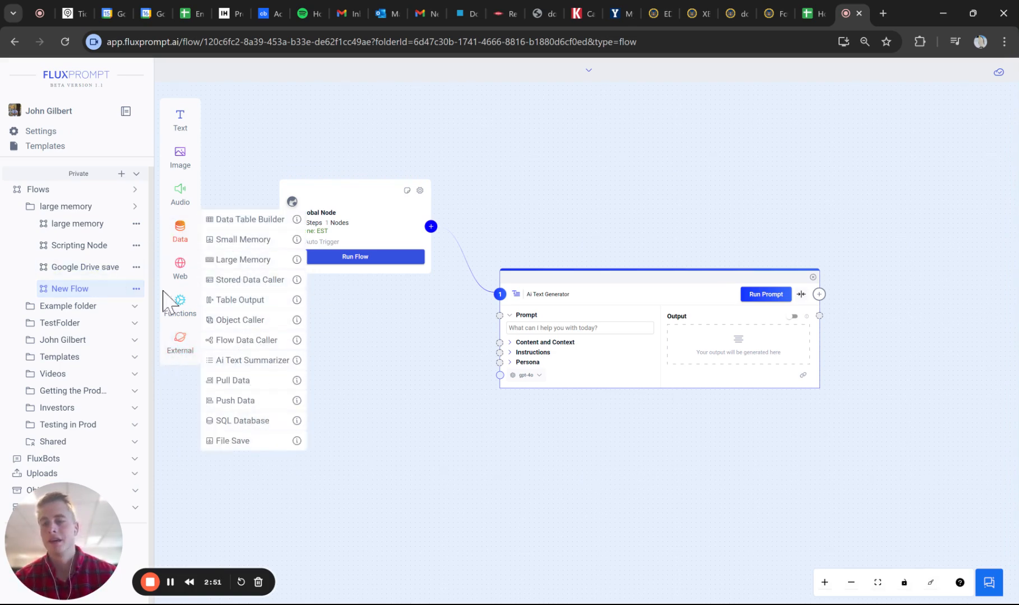
pyautogui.click(180, 277)
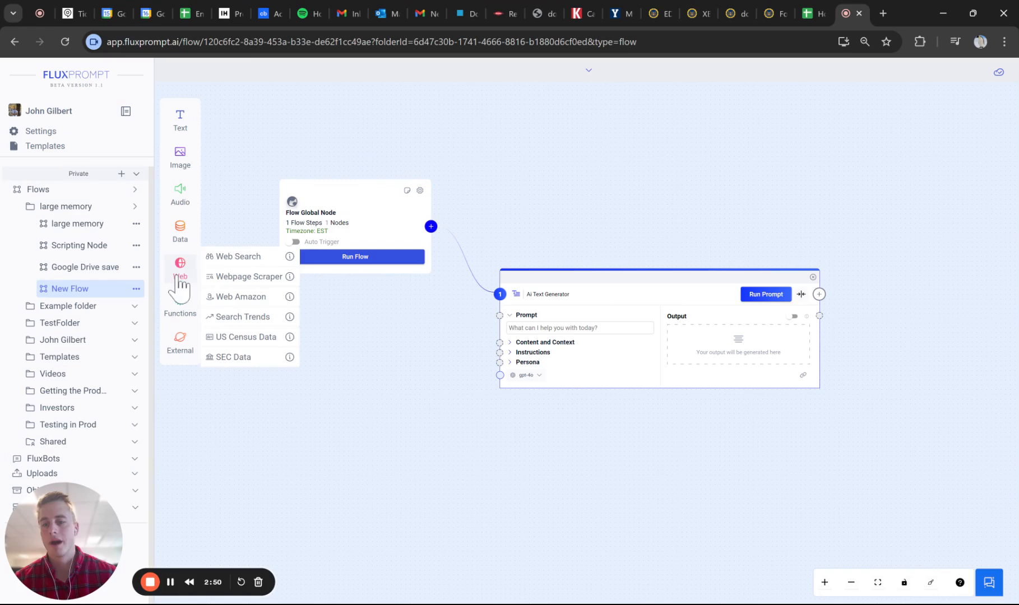
pyautogui.click(180, 235)
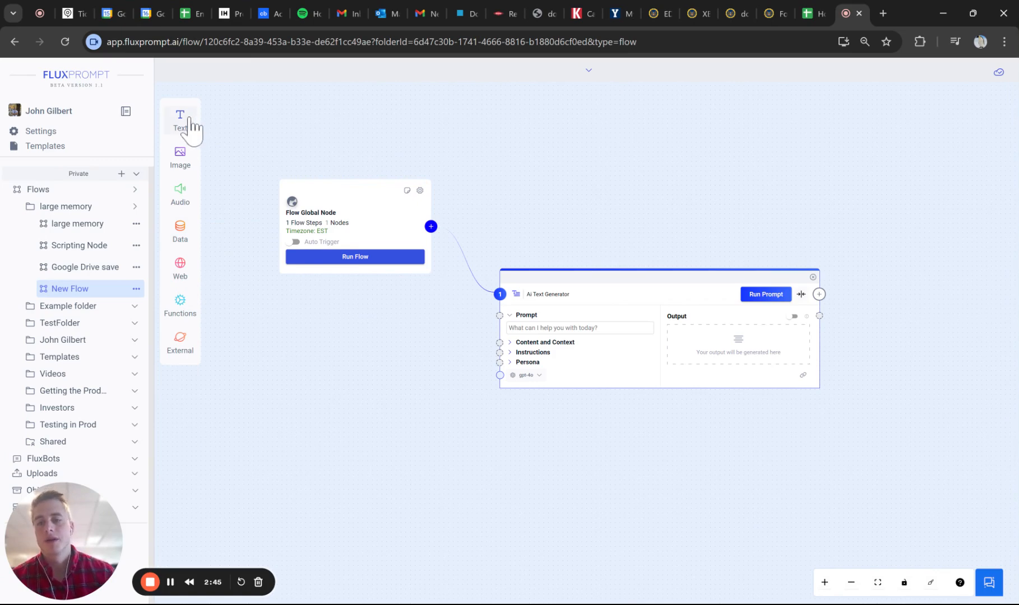
# - Add a second Ai Text Generator node to the right of the first and link it as the following flow step
pyautogui.click(189, 120)
pyautogui.moveTo(215, 112); pyautogui.dragTo(850, 296)
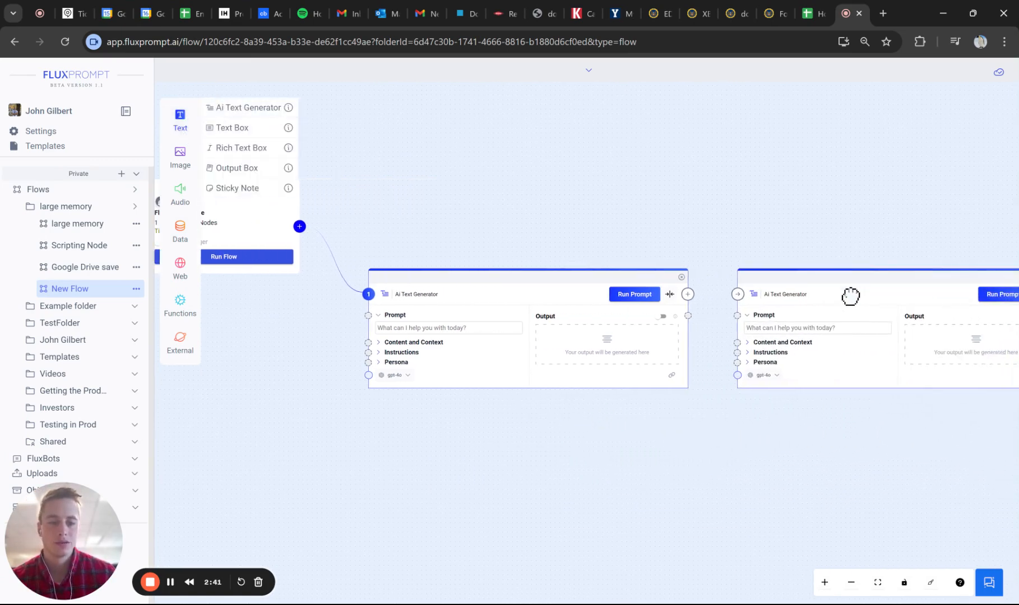
pyautogui.moveTo(844, 431); pyautogui.dragTo(800, 435)
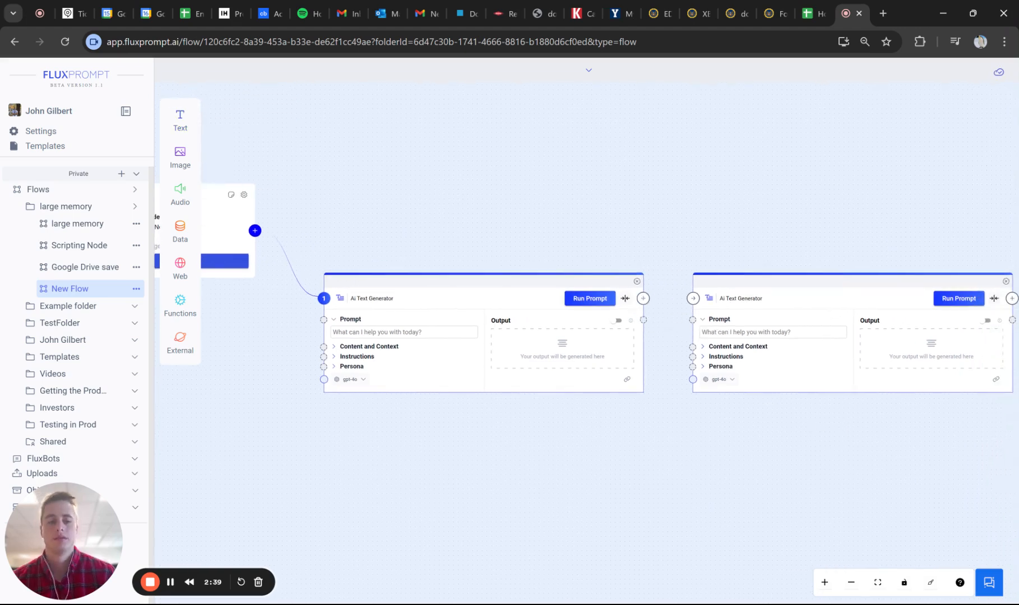
pyautogui.moveTo(643, 299); pyautogui.dragTo(694, 299)
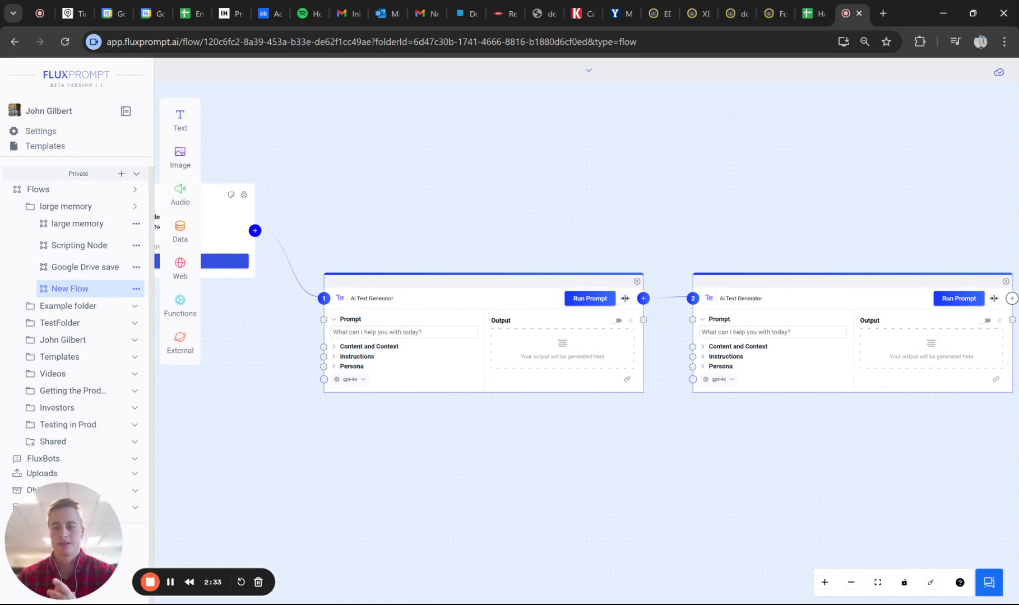
# - Connect the first Ai Text Generator's output to the Content and Context input of the second one
pyautogui.moveTo(307, 391); pyautogui.dragTo(507, 393)
pyautogui.scroll(2, 514, 335)
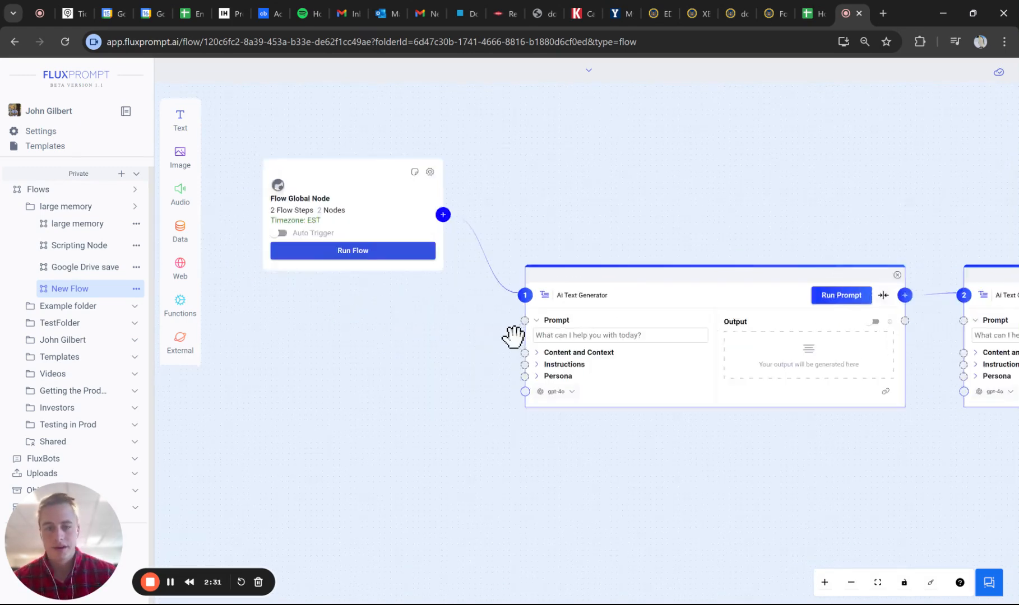
pyautogui.scroll(4, 505, 323)
pyautogui.moveTo(469, 278); pyautogui.dragTo(490, 349)
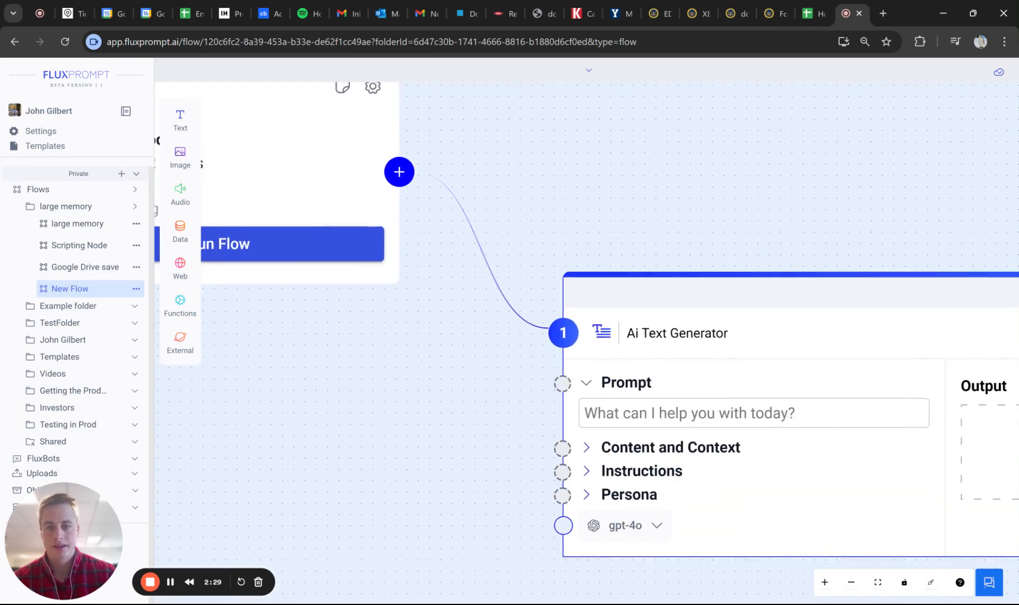
pyautogui.moveTo(498, 446); pyautogui.dragTo(266, 269)
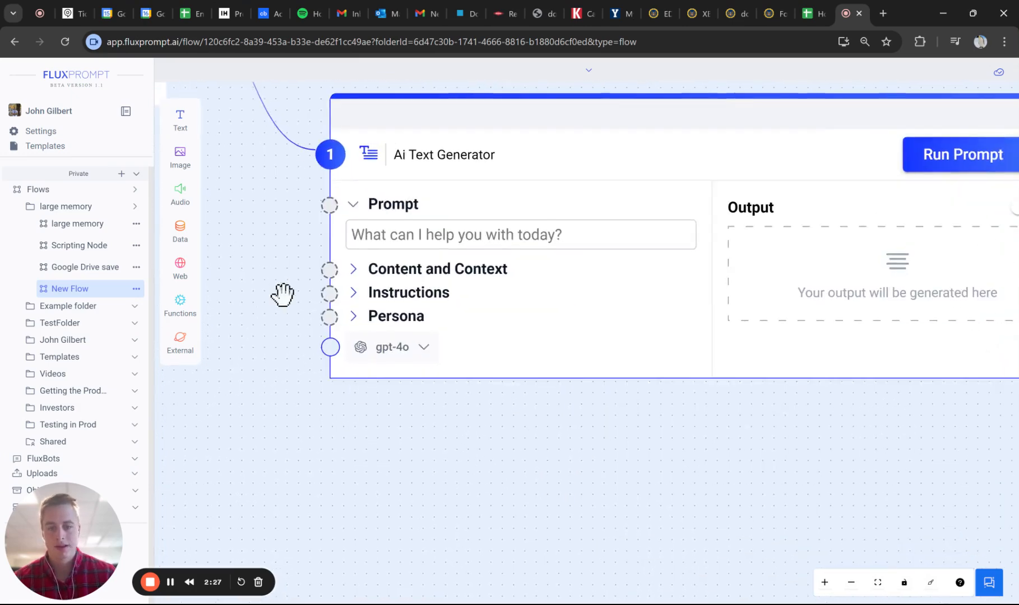
pyautogui.scroll(-3, 373, 439)
pyautogui.moveTo(752, 500); pyautogui.dragTo(656, 479)
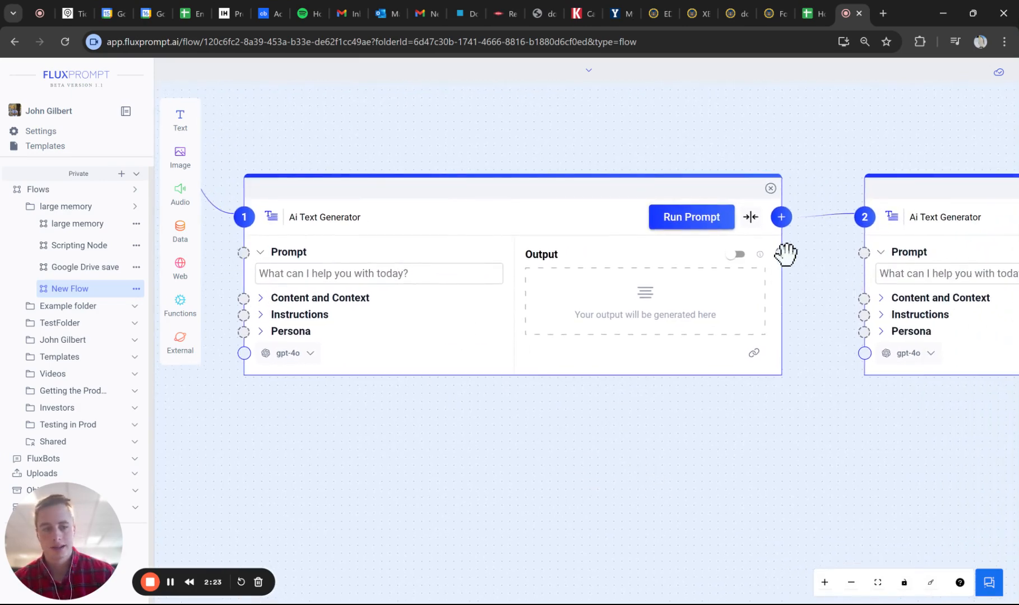
pyautogui.moveTo(786, 257); pyautogui.dragTo(868, 312)
pyautogui.moveTo(856, 402); pyautogui.dragTo(655, 330)
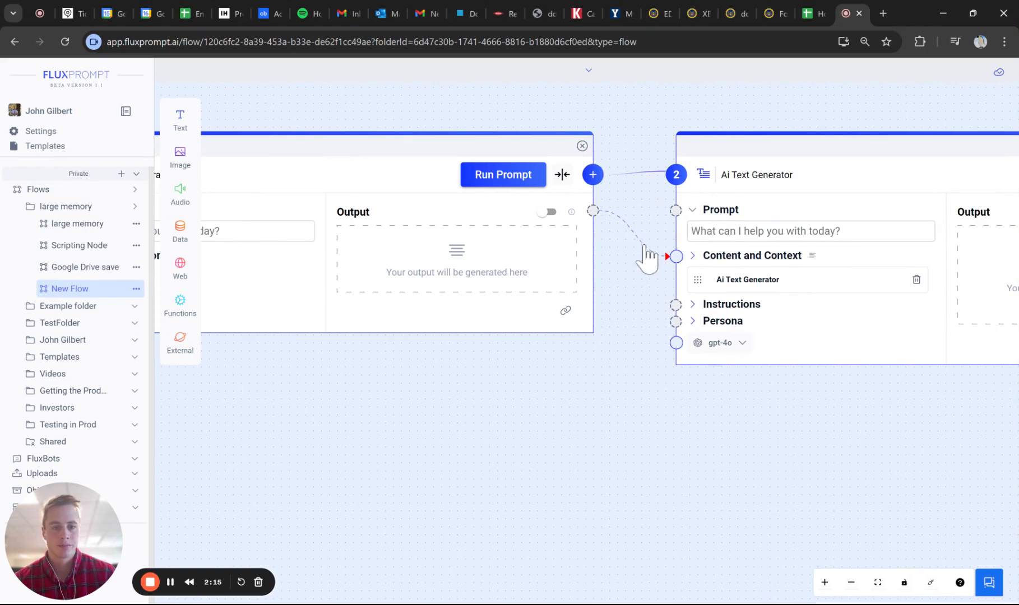
pyautogui.moveTo(623, 198); pyautogui.dragTo(864, 504)
pyautogui.moveTo(596, 209); pyautogui.dragTo(851, 438)
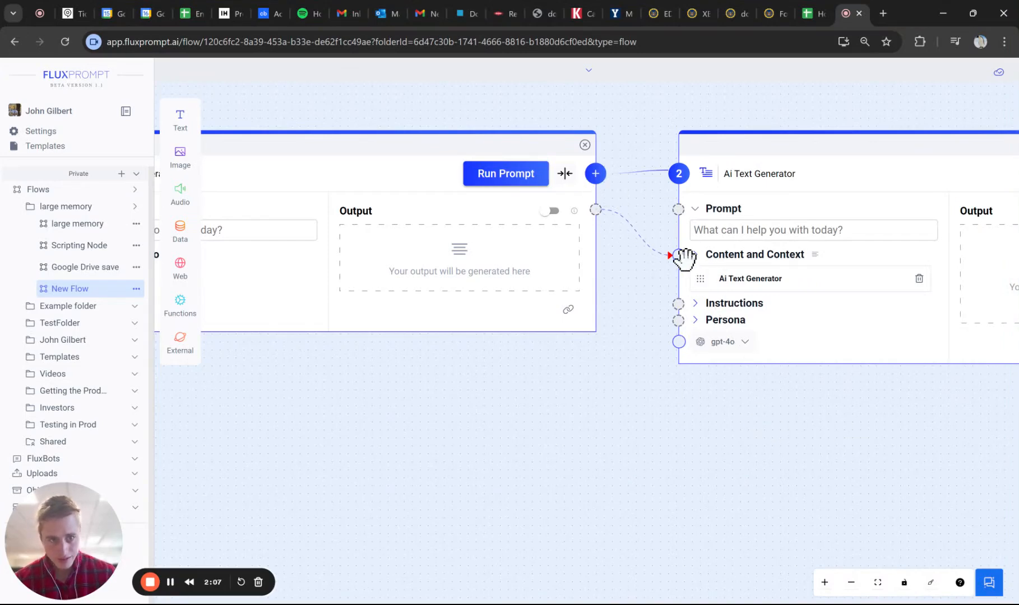
pyautogui.moveTo(662, 302); pyautogui.dragTo(645, 336)
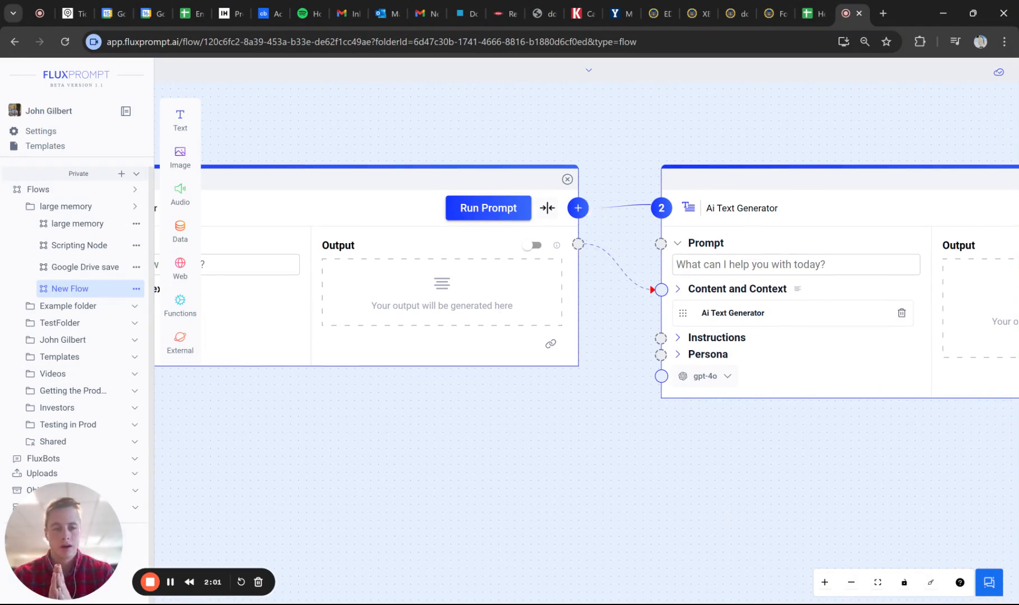
pyautogui.scroll(-4, 574, 342)
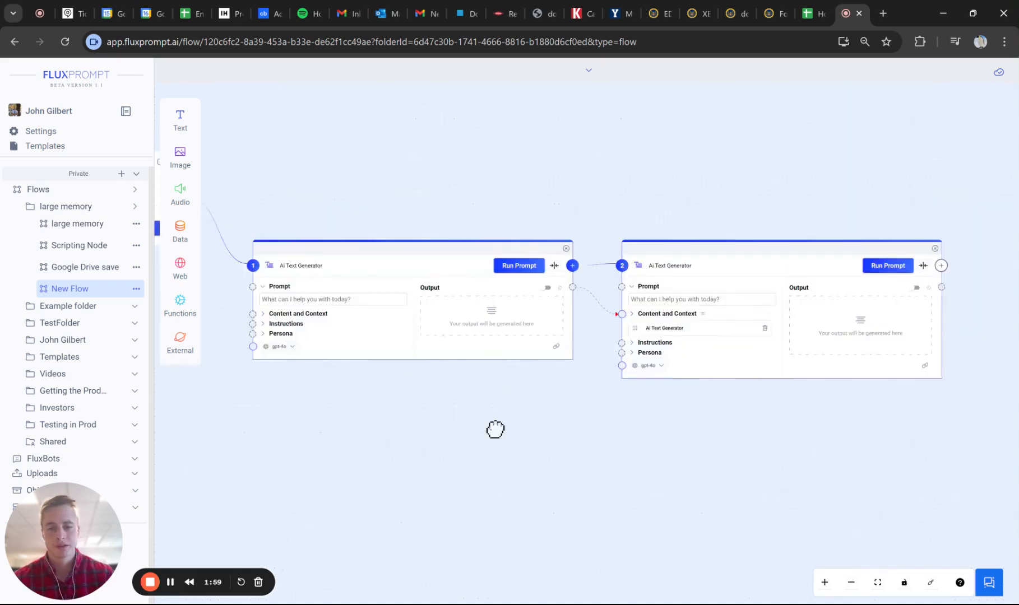
# - Set the first generator's prompt to "give me ten foods" and the second's to "pick on of these 10 foods", and run the whole flow
pyautogui.moveTo(494, 430); pyautogui.dragTo(740, 430)
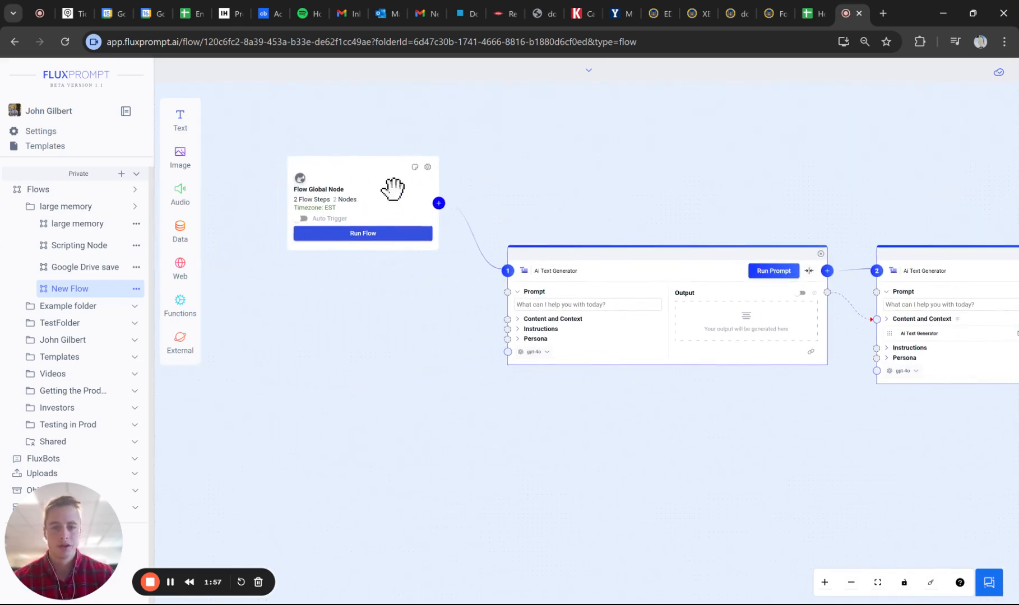
pyautogui.moveTo(778, 485); pyautogui.dragTo(568, 482)
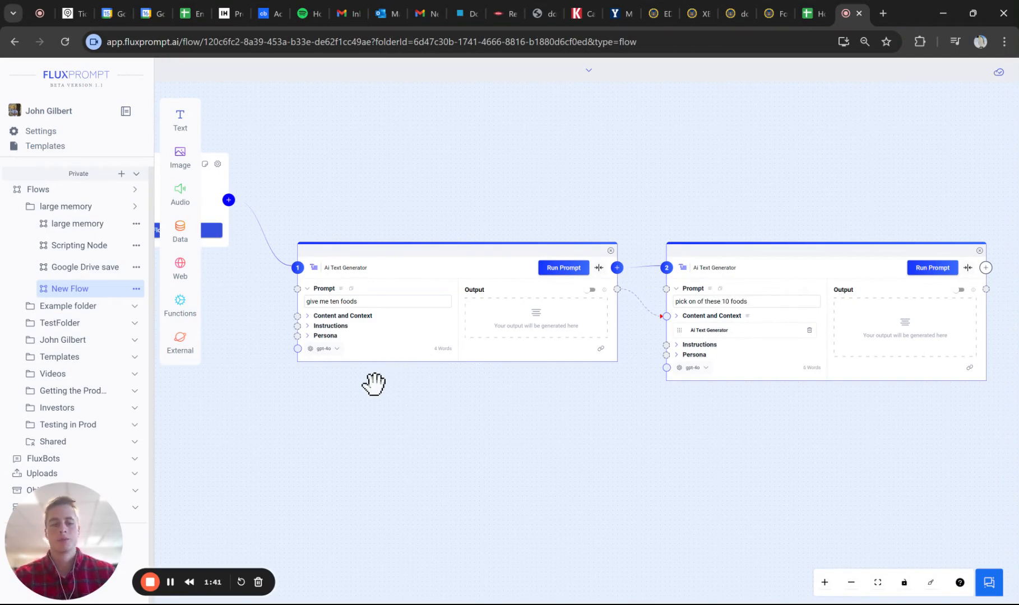
pyautogui.moveTo(325, 187); pyautogui.dragTo(446, 178)
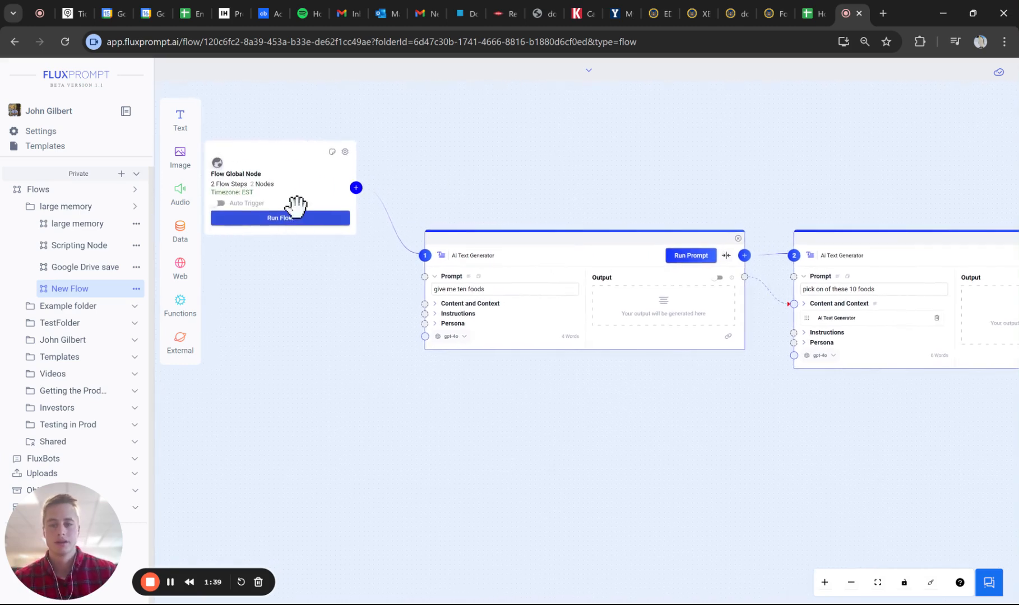
pyautogui.click(296, 217)
# - Read the full output of the first Ai Text Generator and then of the second, closing each view
pyautogui.moveTo(634, 205); pyautogui.dragTo(547, 200)
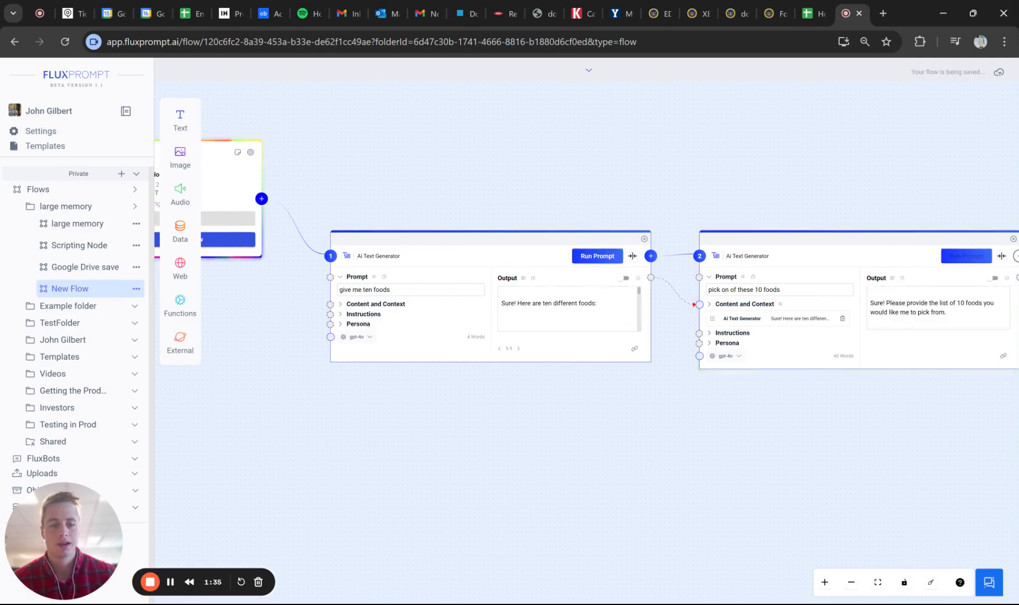
pyautogui.moveTo(712, 209); pyautogui.dragTo(655, 195)
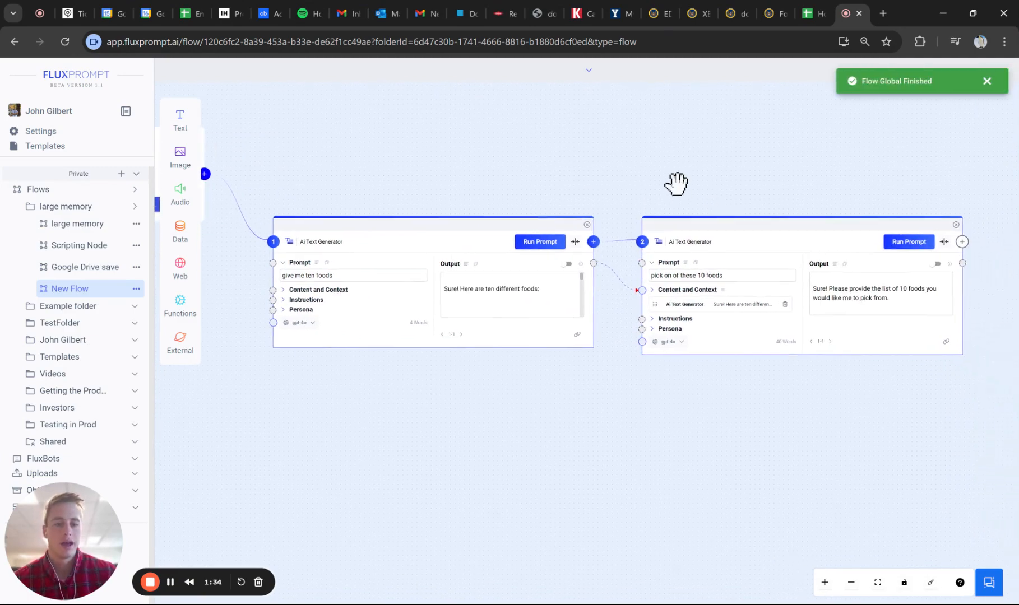
pyautogui.click(465, 265)
pyautogui.scroll(-1, 482, 296)
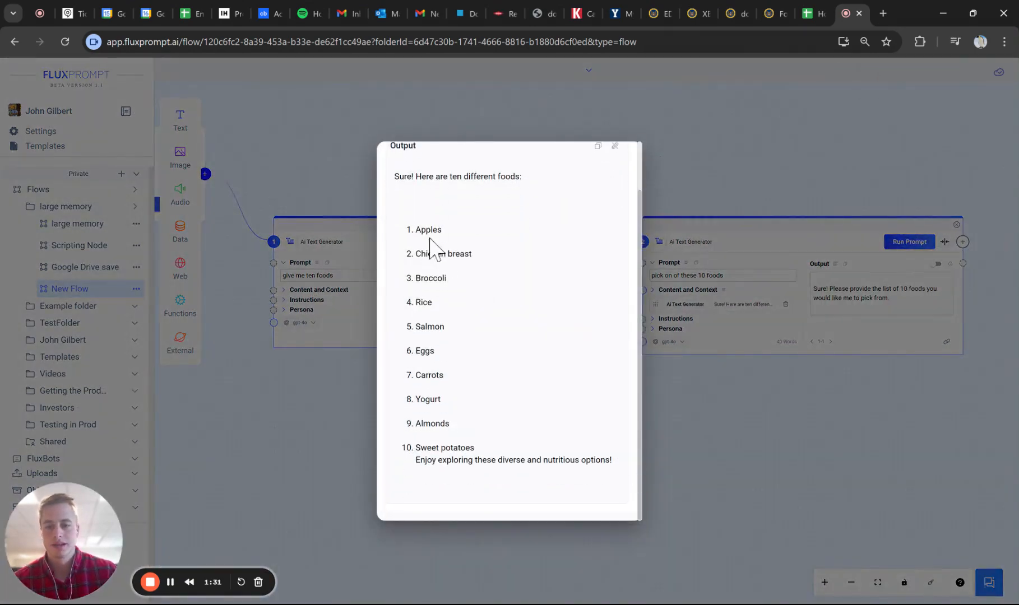
pyautogui.moveTo(413, 230); pyautogui.dragTo(476, 454)
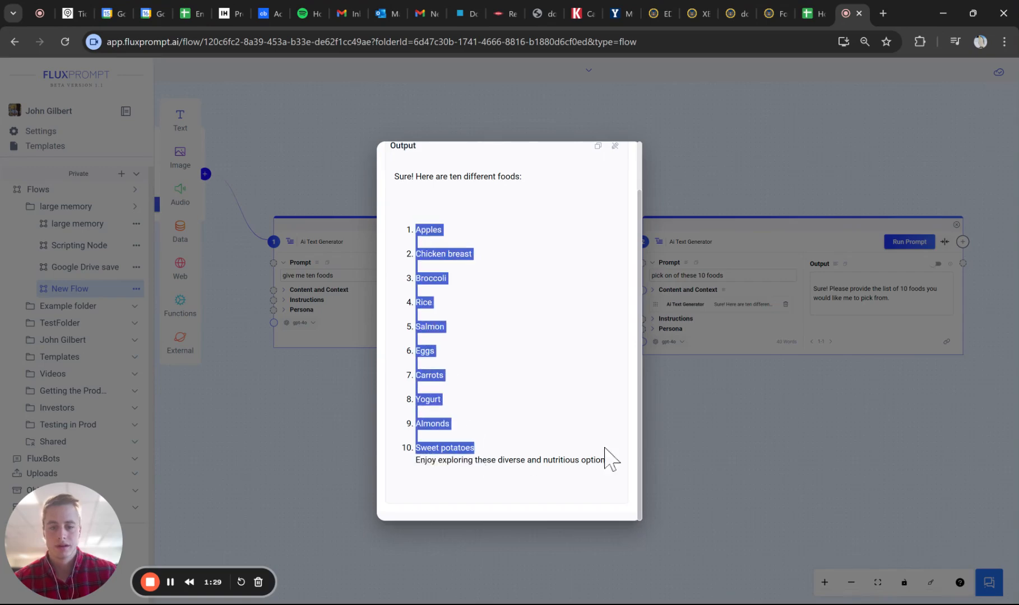
pyautogui.click(794, 452)
pyautogui.click(707, 273)
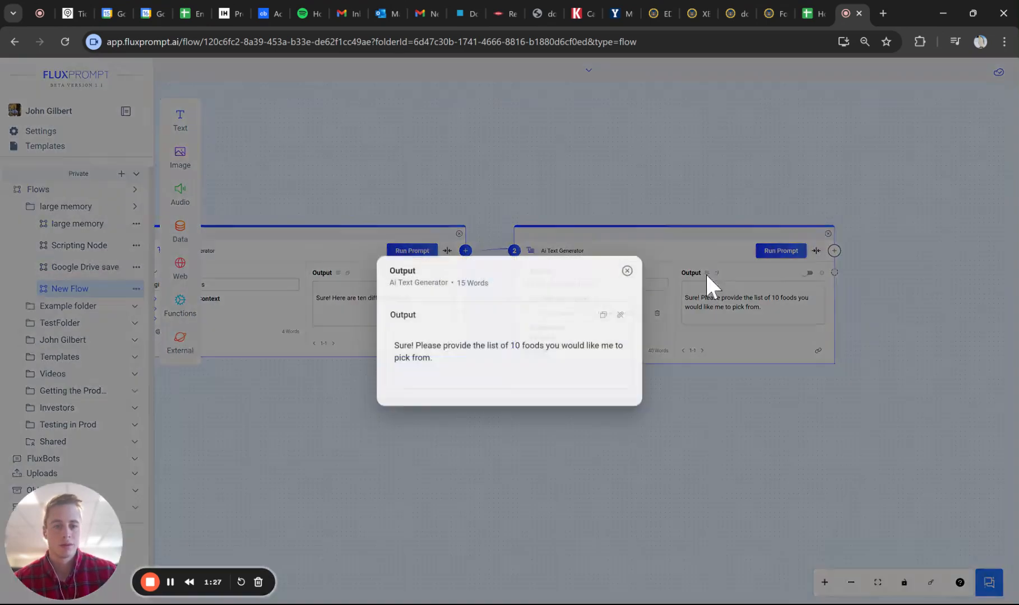
pyautogui.click(626, 271)
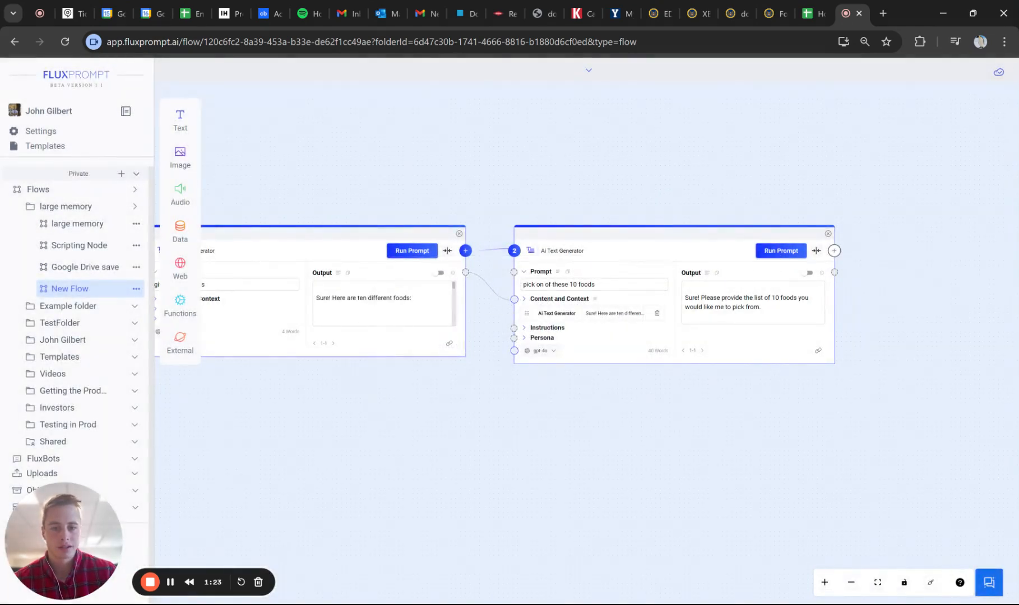
# - Reconnect the first generator's output to the second generator's Content and Context, and rerun the second generator's prompt
pyautogui.click(545, 297)
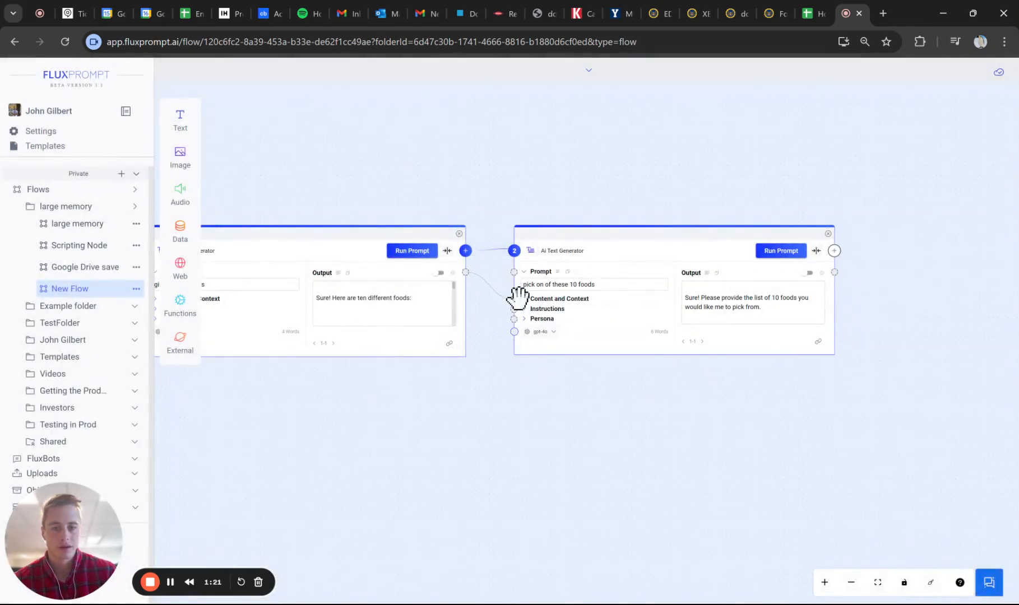
pyautogui.click(781, 251)
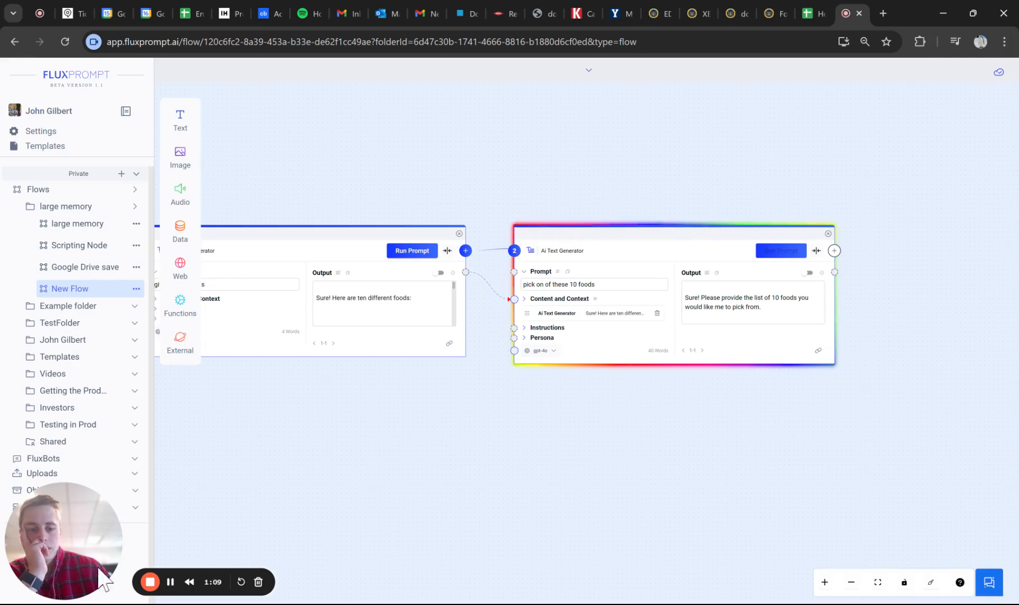
# - Read through the second Ai Text Generator's regenerated output in full and close it
pyautogui.click(708, 275)
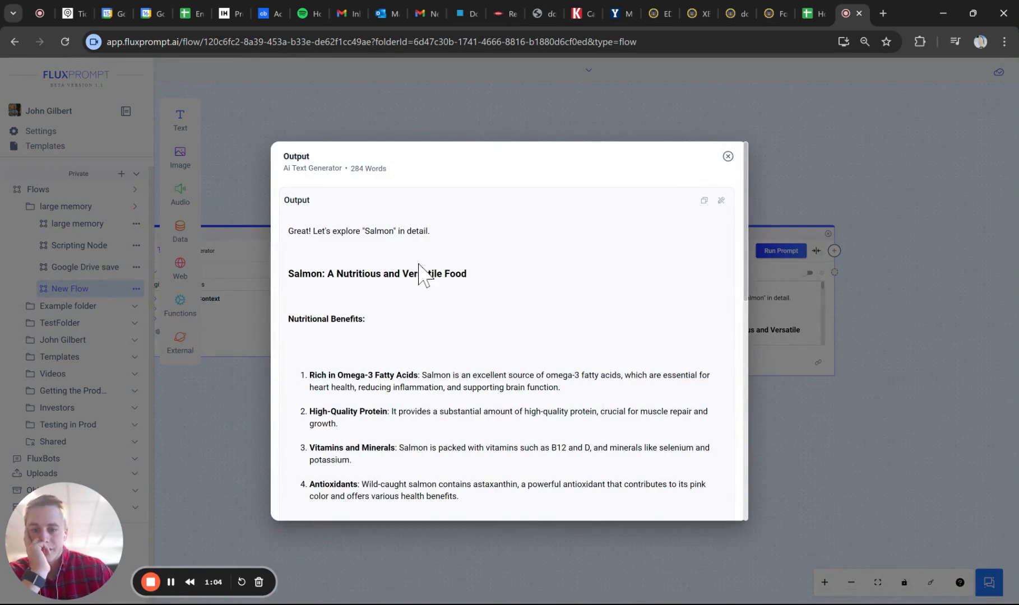
pyautogui.scroll(-7, 421, 277)
pyautogui.scroll(8, 418, 275)
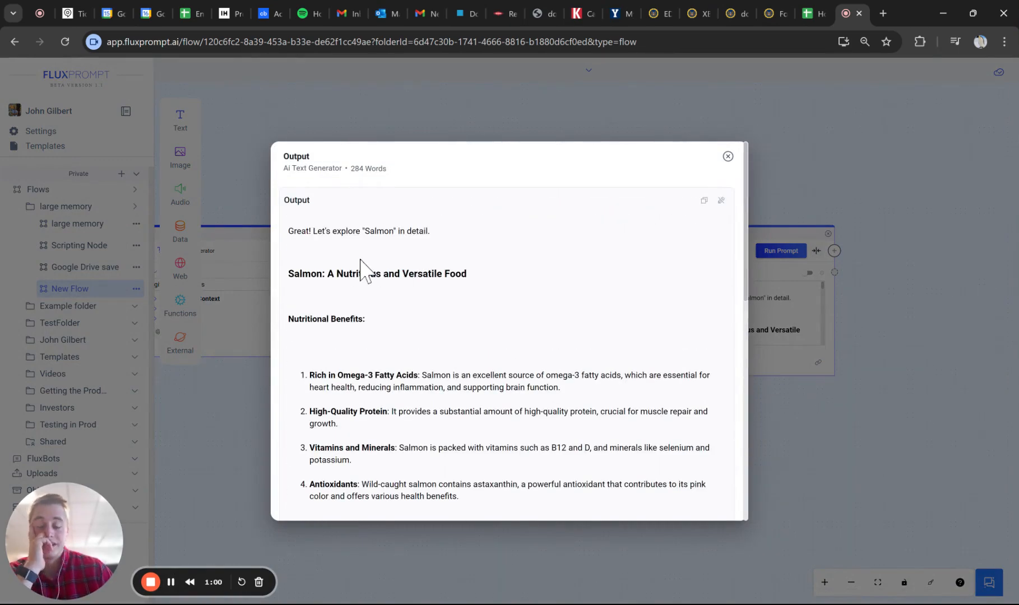
pyautogui.moveTo(288, 230); pyautogui.dragTo(575, 439)
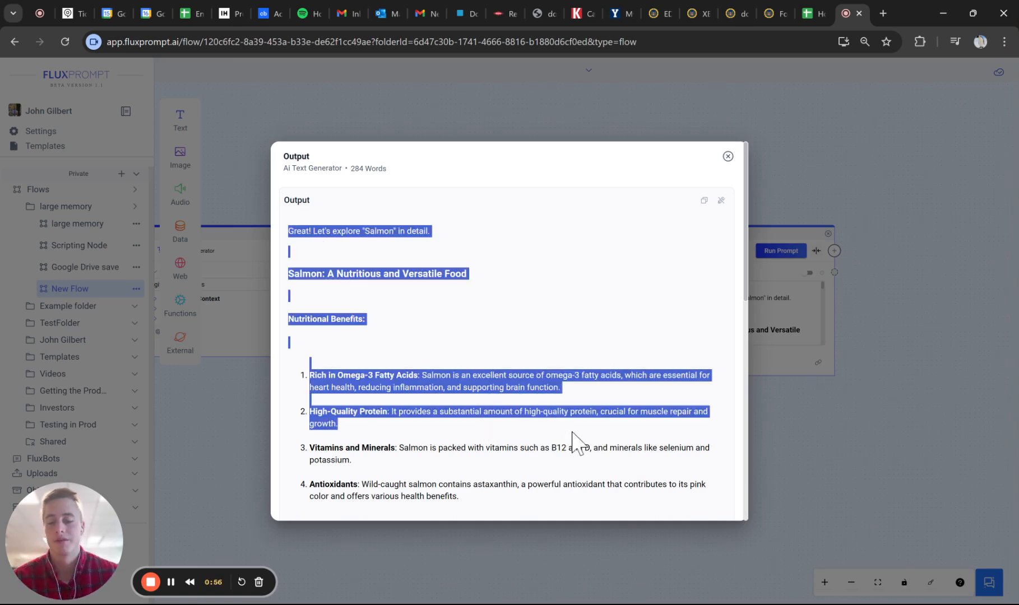
pyautogui.click(342, 238)
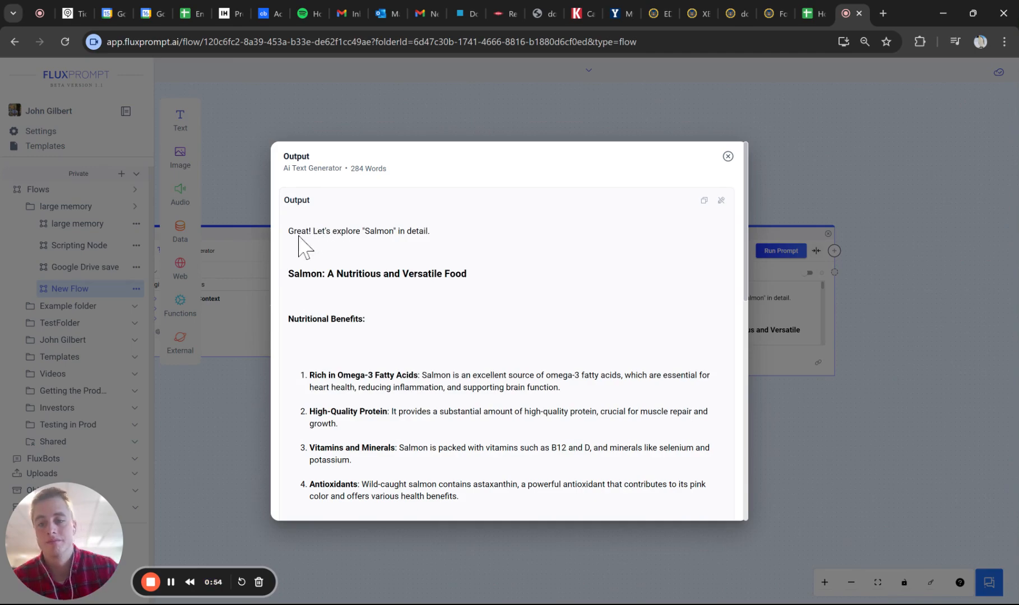
pyautogui.scroll(-2, 279, 330)
pyautogui.click(257, 387)
# - Check the first Ai Text Generator's list of foods for the item used by the second generator
pyautogui.moveTo(258, 371); pyautogui.dragTo(317, 371)
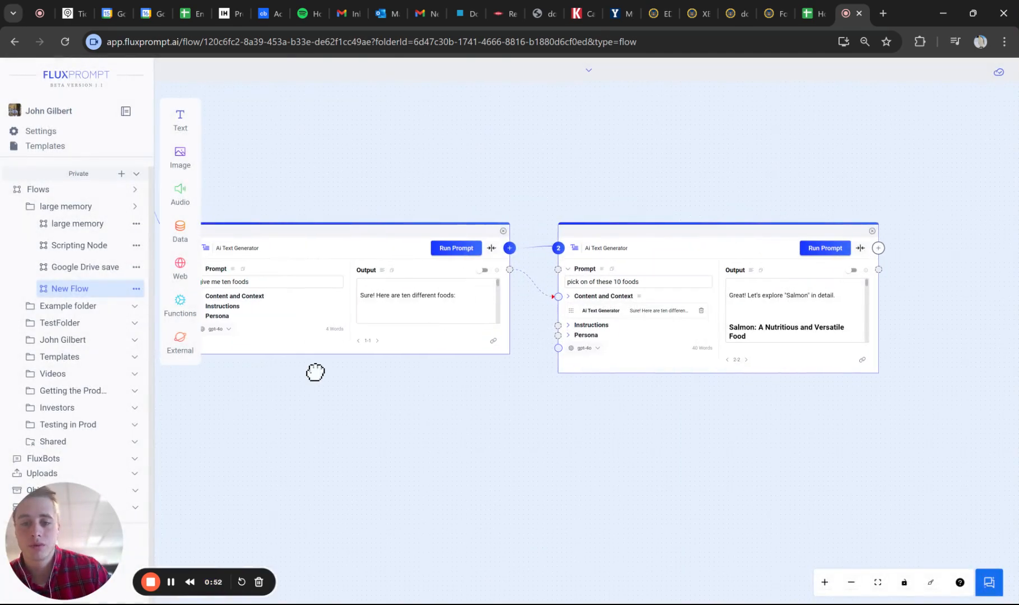
pyautogui.click(393, 271)
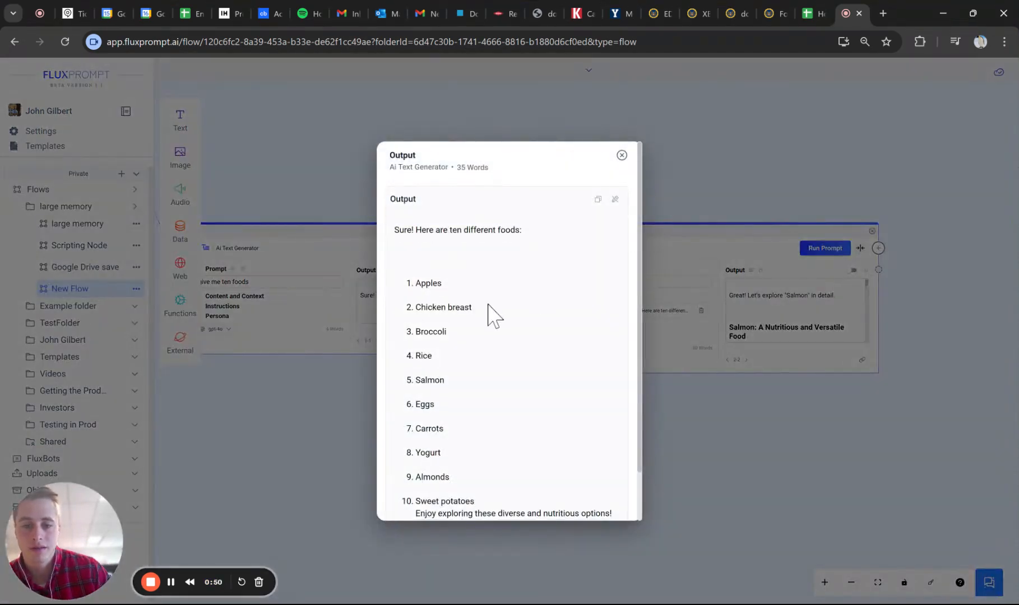
pyautogui.scroll(-1, 489, 313)
pyautogui.moveTo(410, 329); pyautogui.dragTo(446, 327)
pyautogui.click(807, 396)
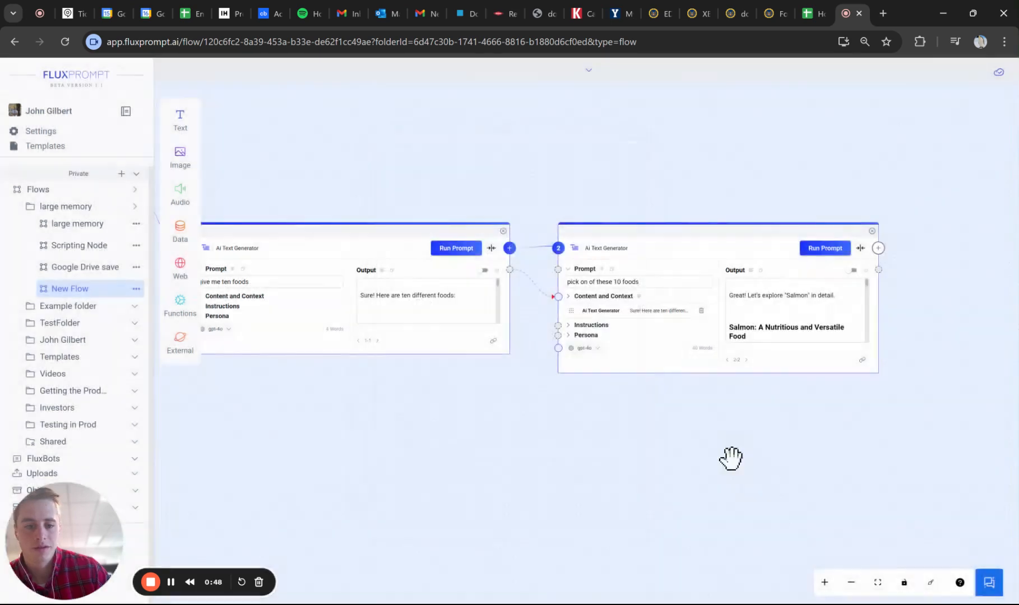
pyautogui.scroll(-3, 672, 449)
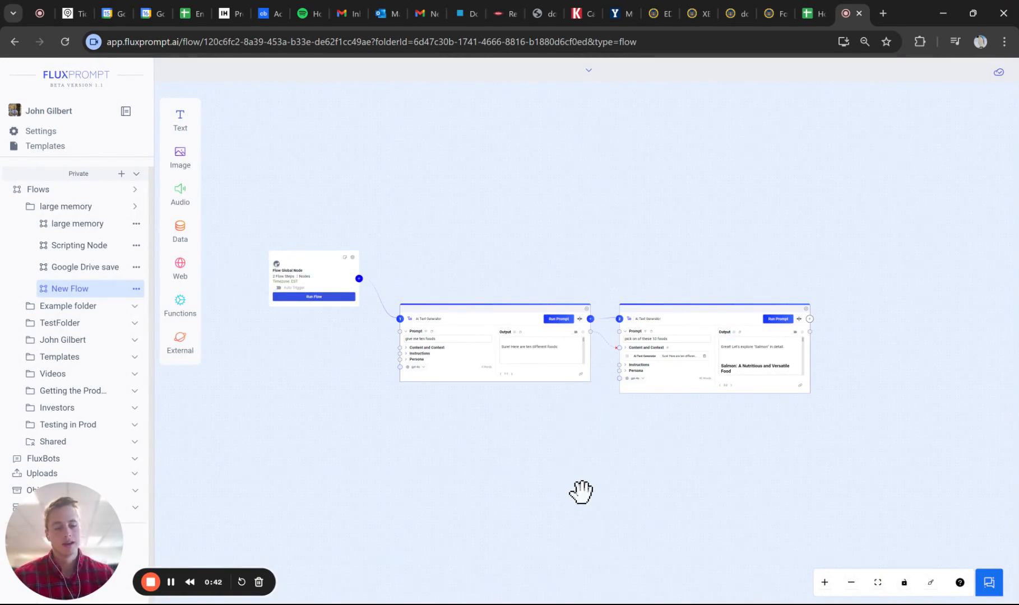
pyautogui.scroll(5, 639, 440)
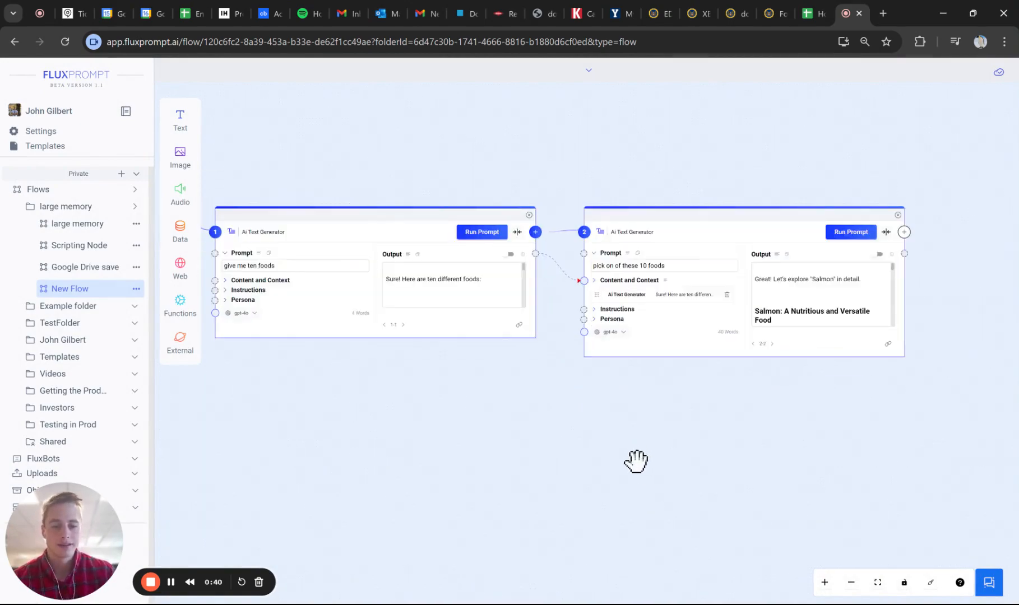
pyautogui.moveTo(526, 454); pyautogui.dragTo(651, 439)
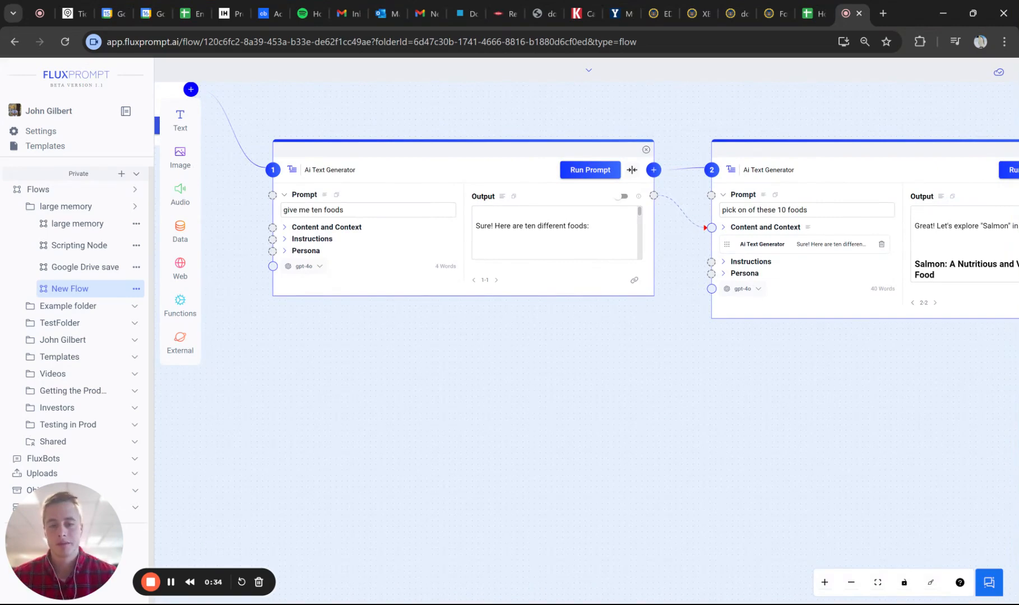
# - Review the API settings and API configuration of the Flow Global Node, and close its settings
pyautogui.moveTo(437, 383); pyautogui.dragTo(784, 445)
pyautogui.moveTo(512, 312); pyautogui.dragTo(486, 432)
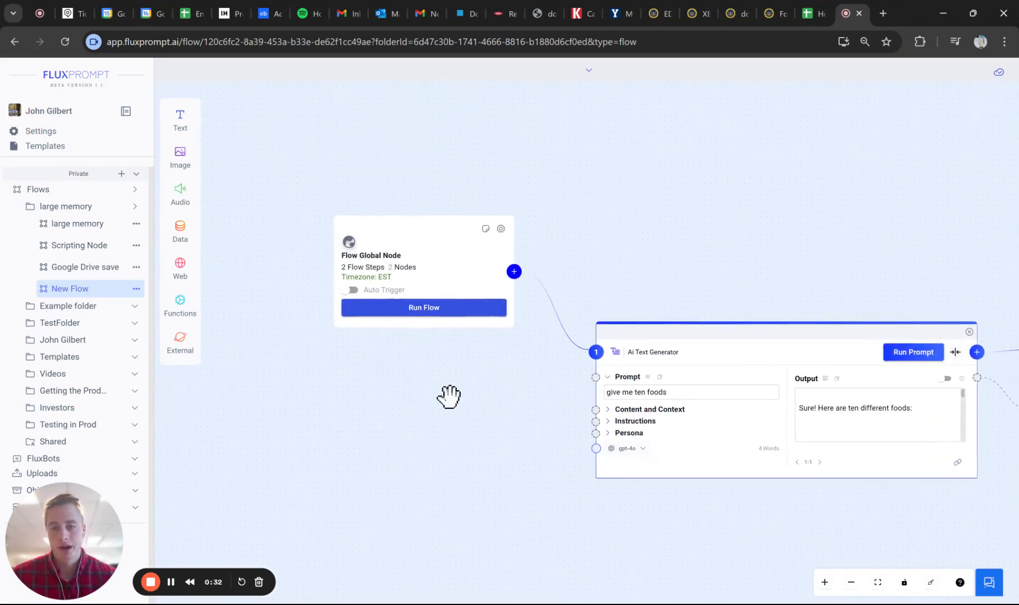
pyautogui.scroll(3, 448, 397)
pyautogui.scroll(2, 420, 400)
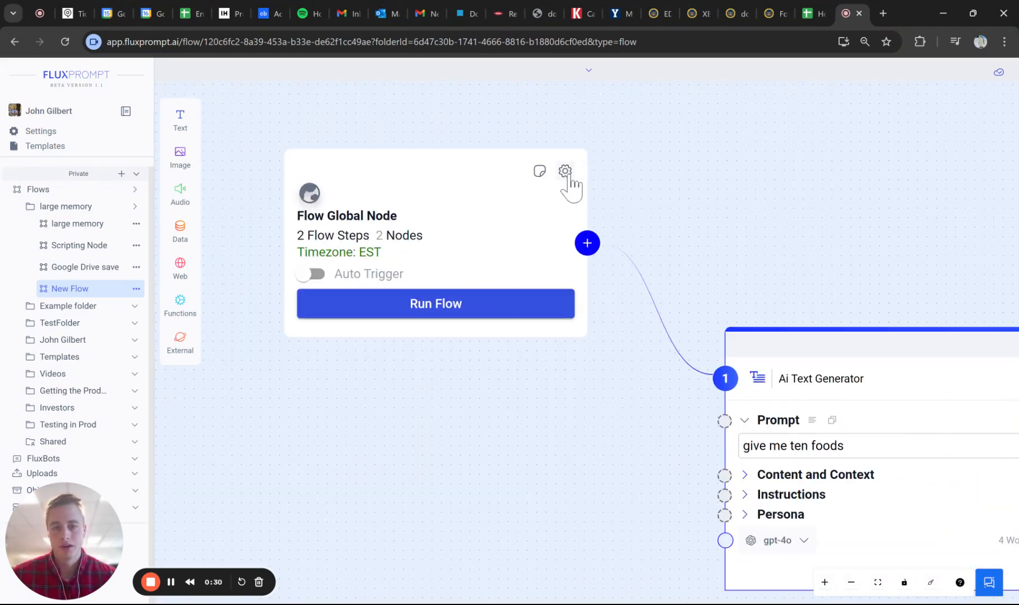
pyautogui.click(565, 172)
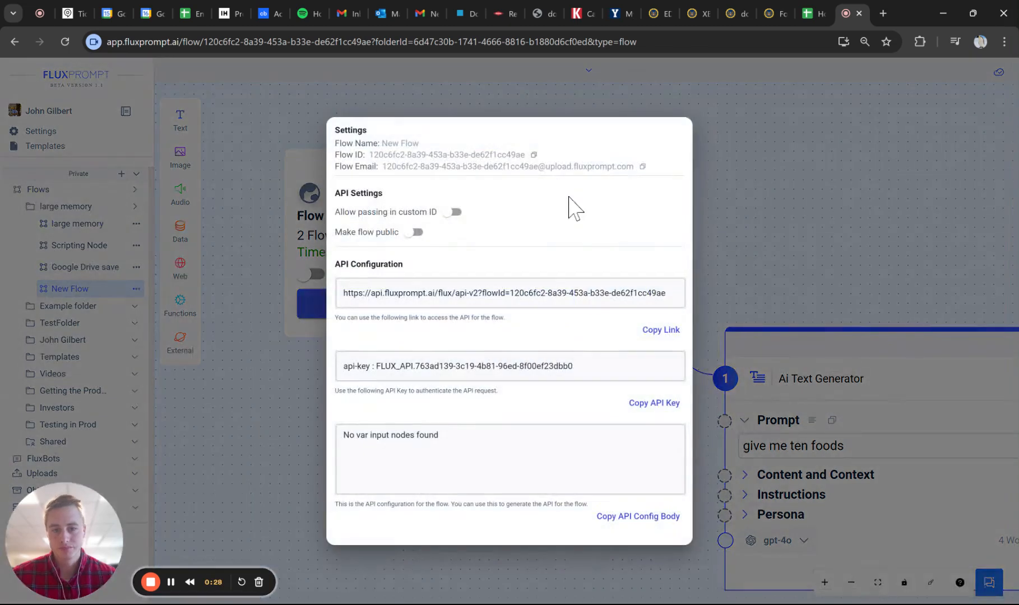
pyautogui.click(725, 209)
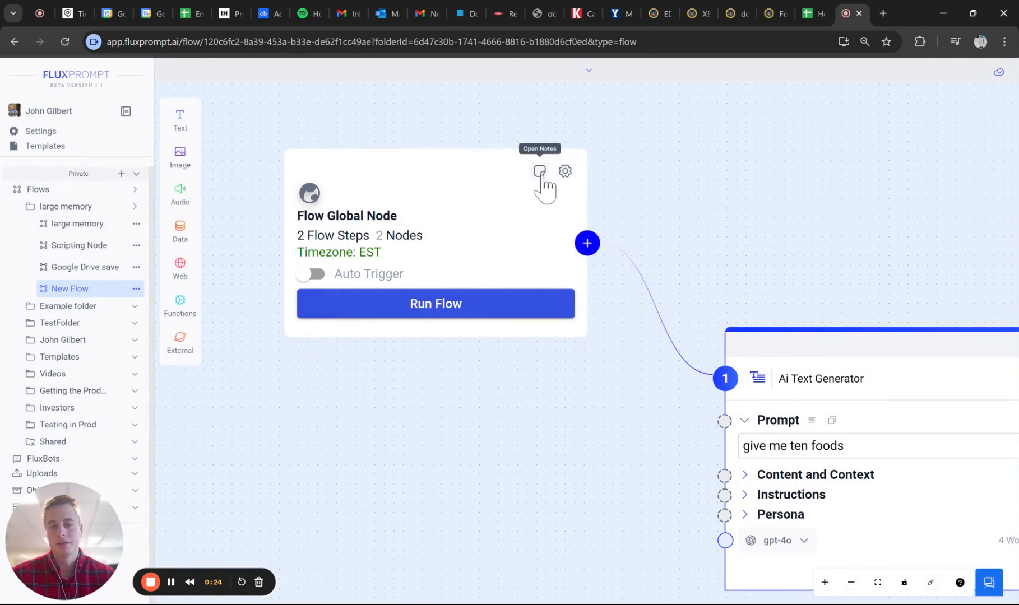
# - Turn on Auto Trigger for the Flow Global Node
pyautogui.click(311, 273)
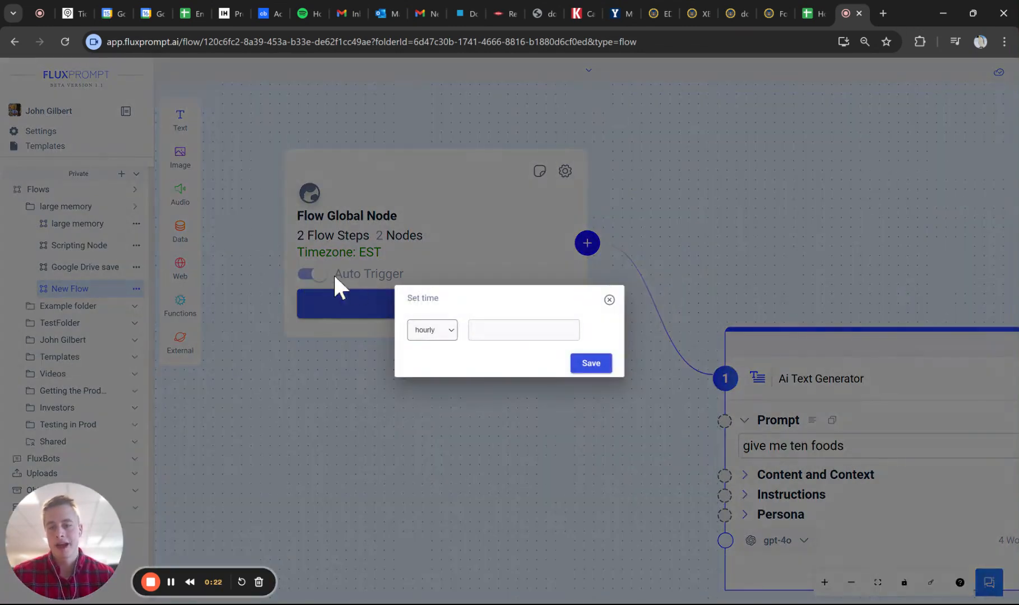